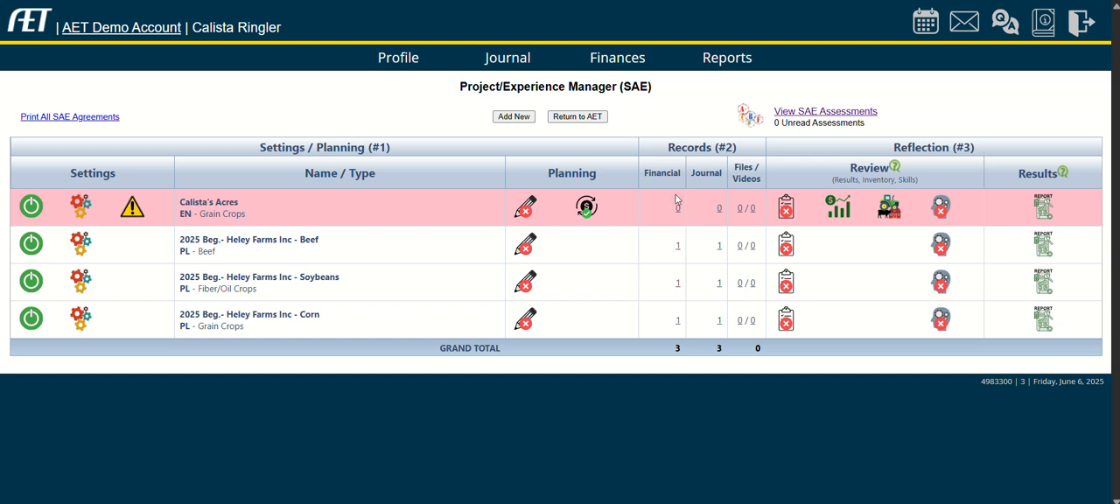
Open a new cash income transaction from the finances area.
{"action": "left_click", "coordinate": [617, 63]}
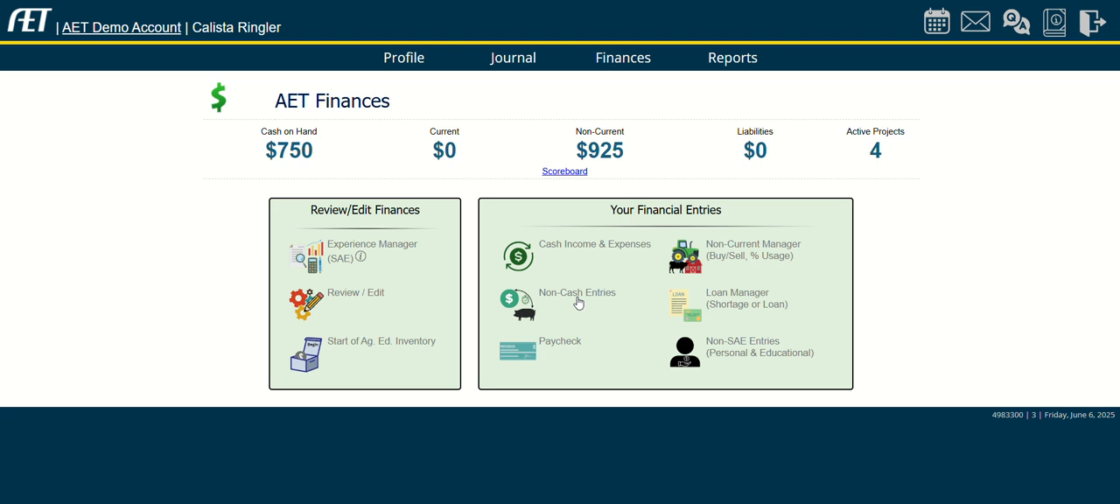
{"action": "left_click", "coordinate": [607, 248]}
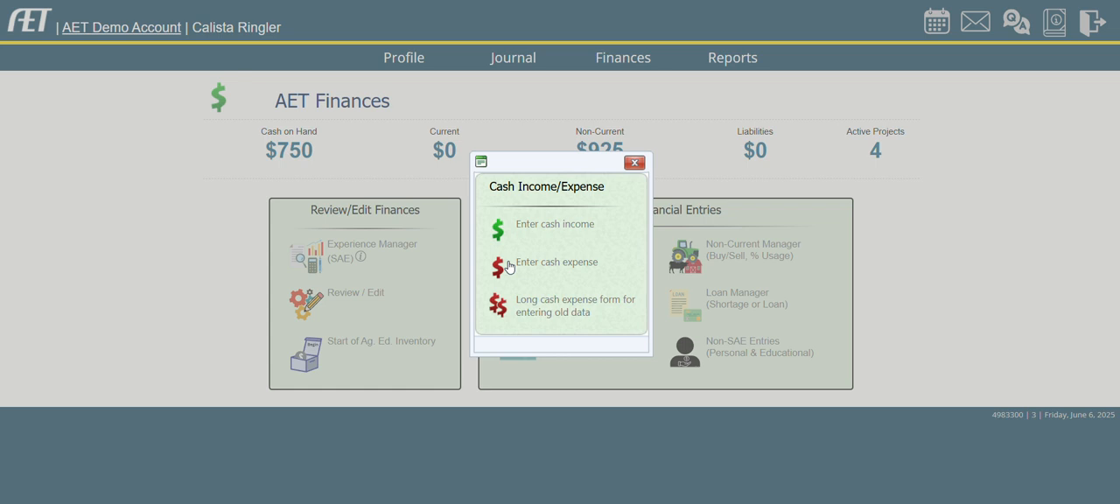
{"action": "left_click", "coordinate": [550, 227]}
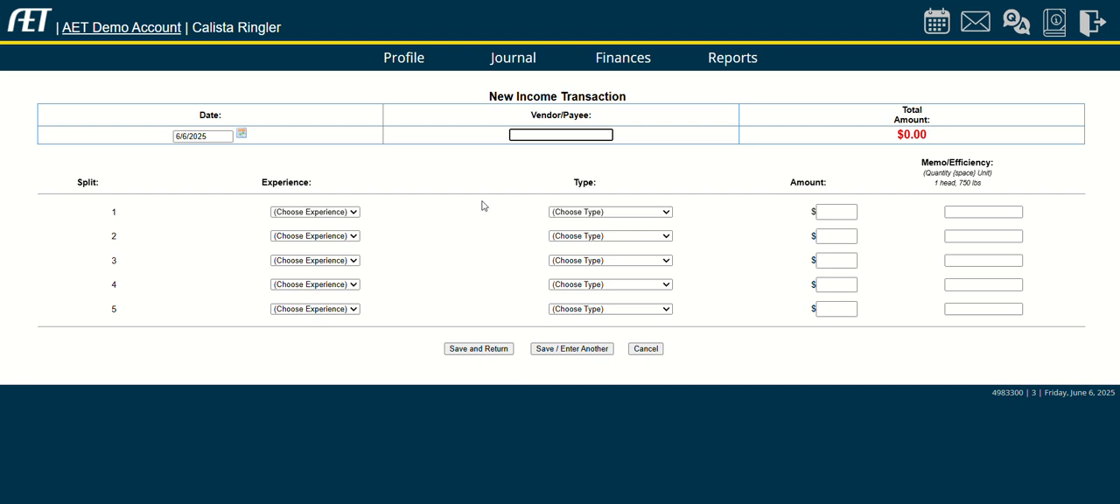
Enter Co-Op as the vendor and assign the first split to the Acres experience.
{"action": "left_click", "coordinate": [204, 136]}
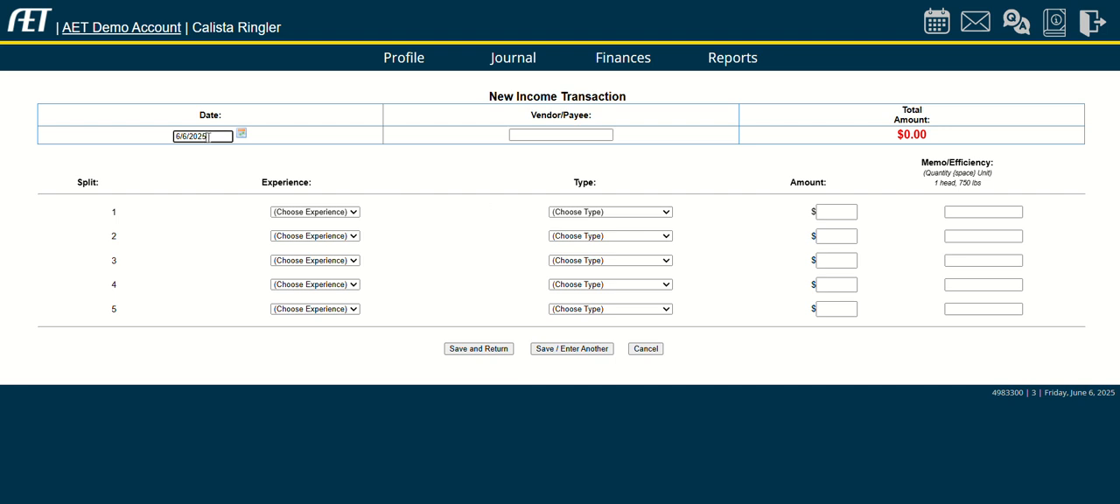
{"action": "left_click", "coordinate": [589, 136]}
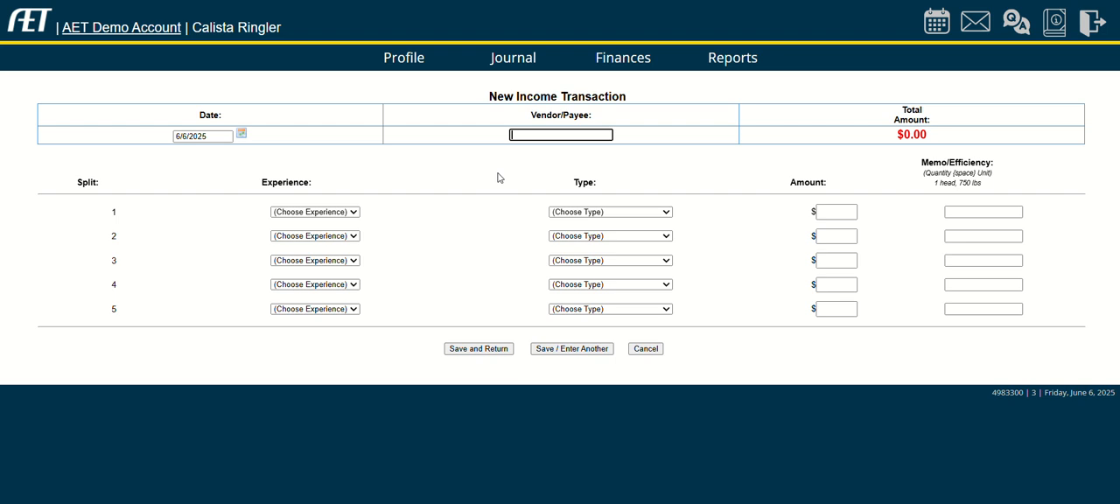
{"action": "type", "text": "Co-Op"}
{"action": "left_click", "coordinate": [342, 212]}
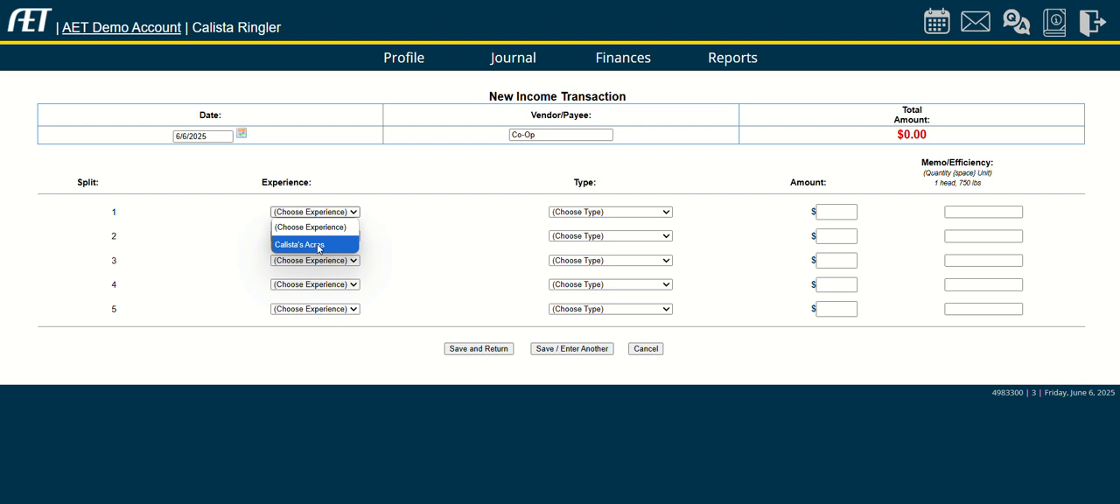
{"action": "left_click", "coordinate": [318, 246]}
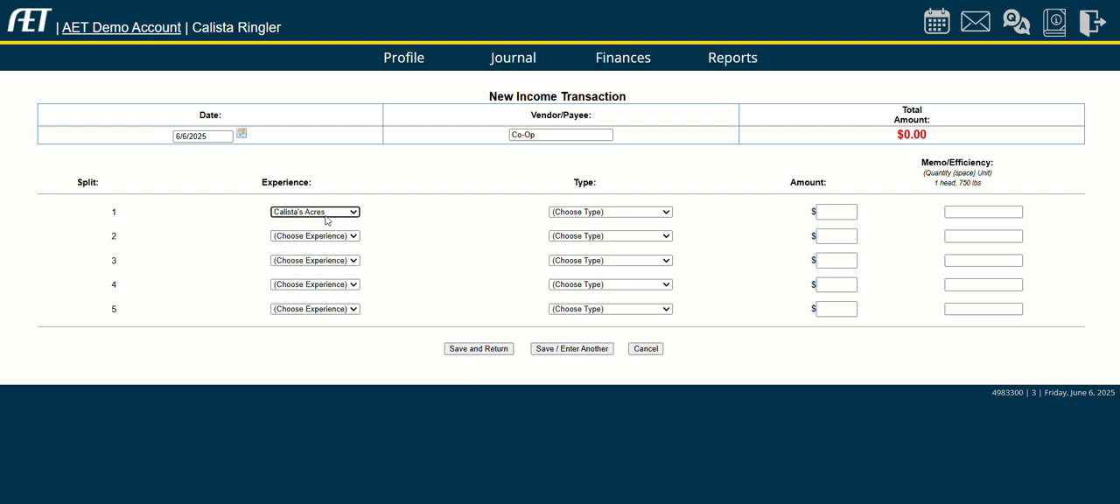
{"action": "left_click", "coordinate": [327, 235]}
{"action": "left_click", "coordinate": [334, 237]}
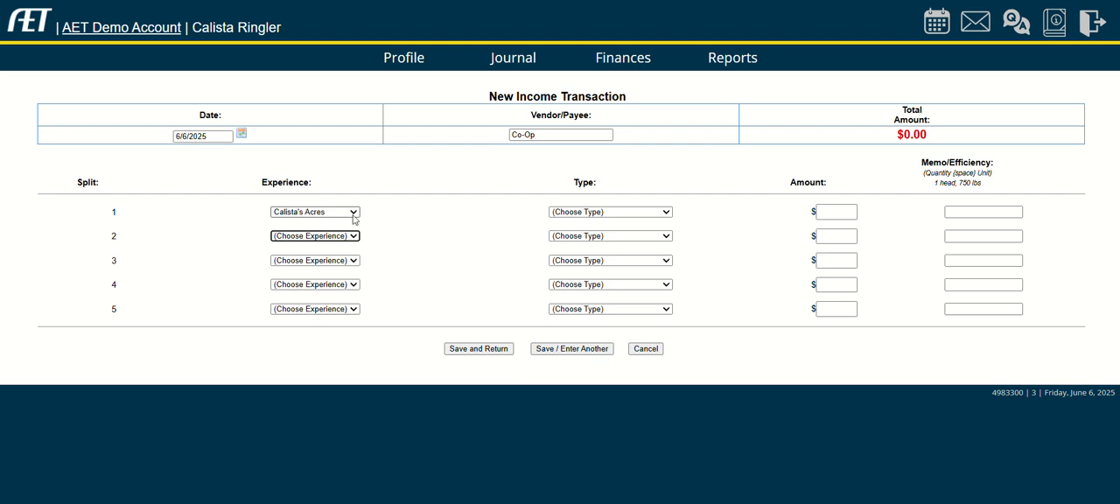
Set the first split's type to Crop/Forage Sales and its amount to $5000.
{"action": "left_click", "coordinate": [591, 212]}
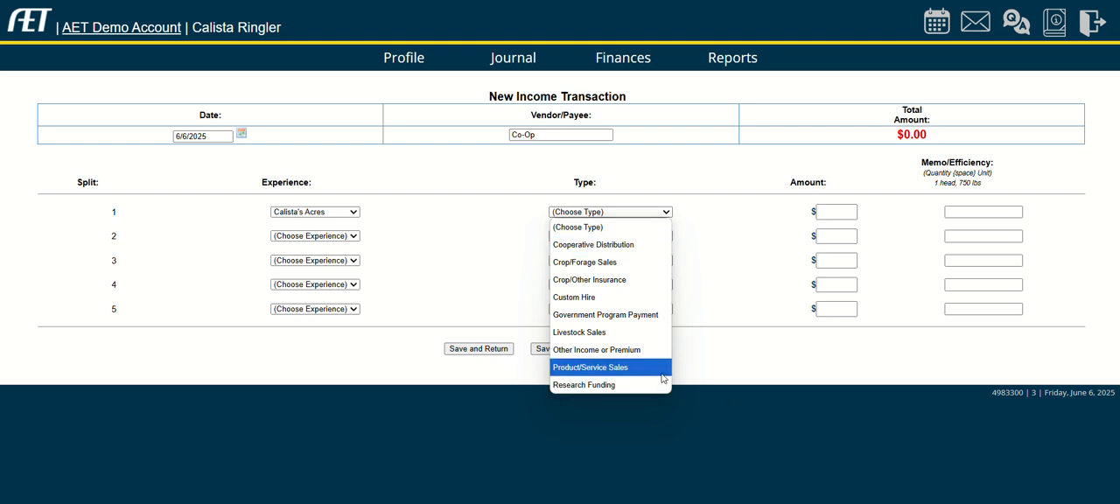
{"action": "left_click", "coordinate": [584, 262]}
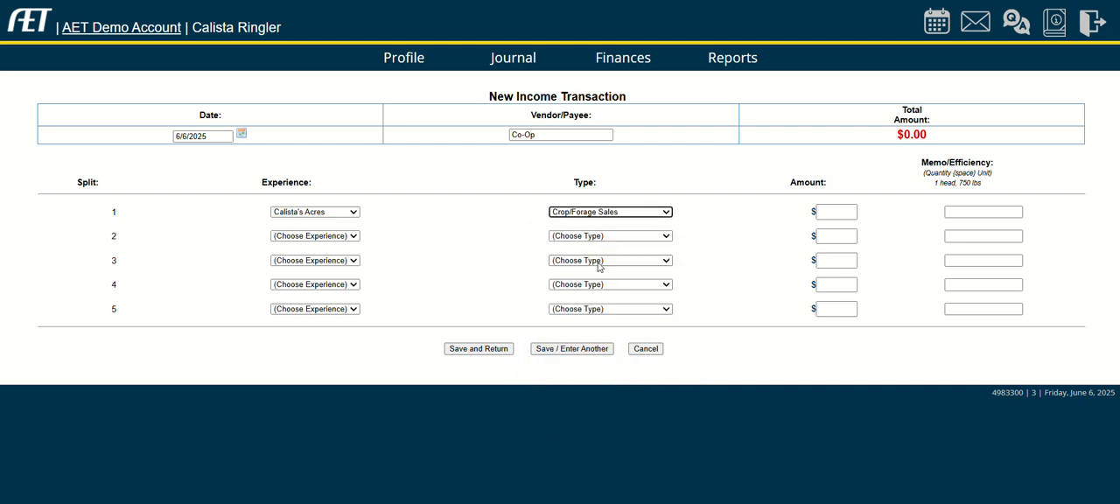
{"action": "left_click", "coordinate": [836, 212]}
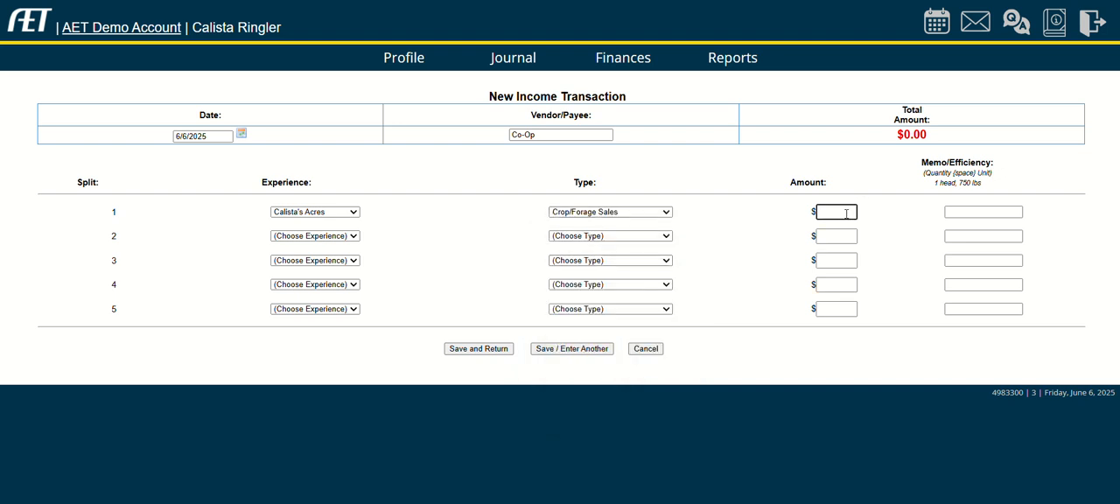
{"action": "type", "text": "50000"}
{"action": "key", "text": "BackSpace"}
Enter "Bushels/cwt" as the memo of the first split.
{"action": "left_click", "coordinate": [1010, 213]}
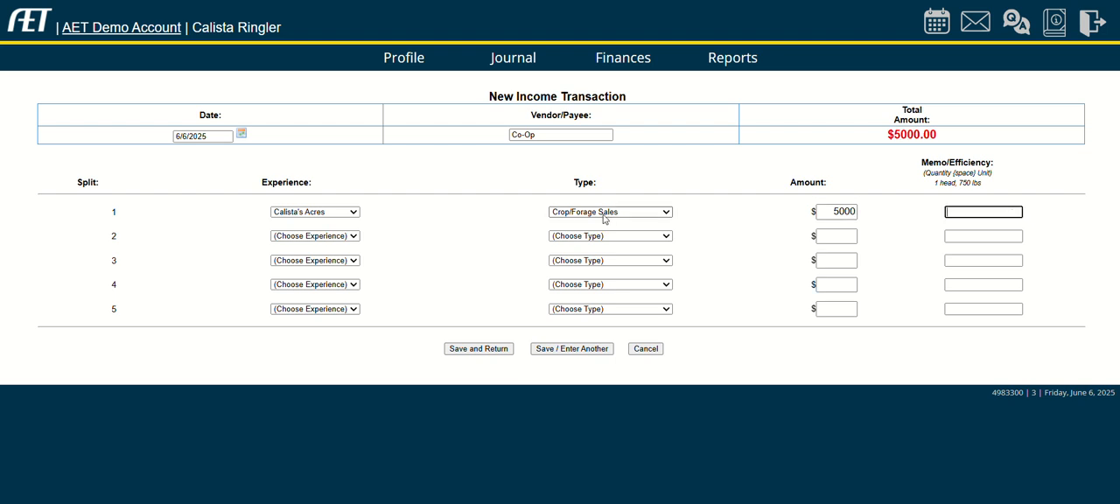
{"action": "type", "text": "8ushels/cwt"}
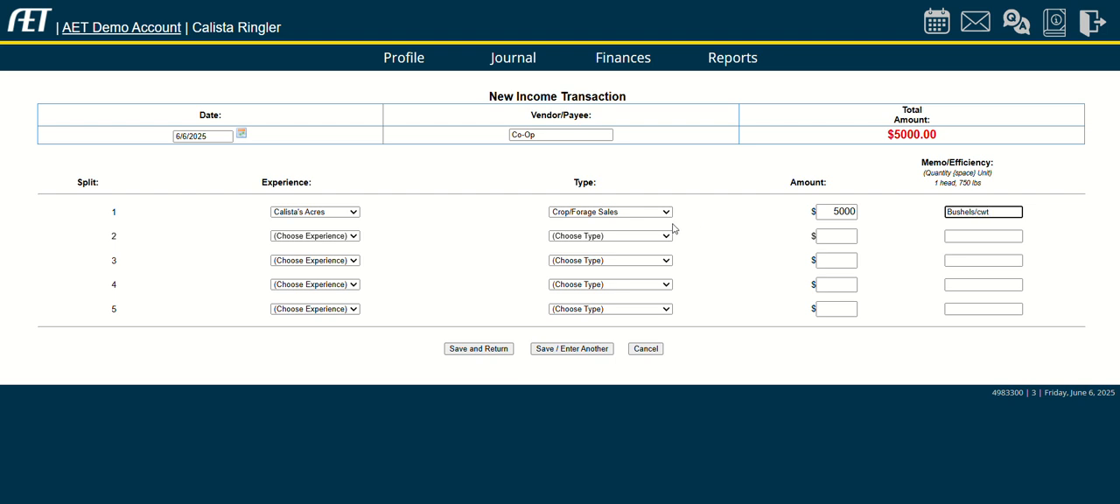
Set the second split's type to Livestock Sales and its amount to $1000.
{"action": "left_click", "coordinate": [664, 235]}
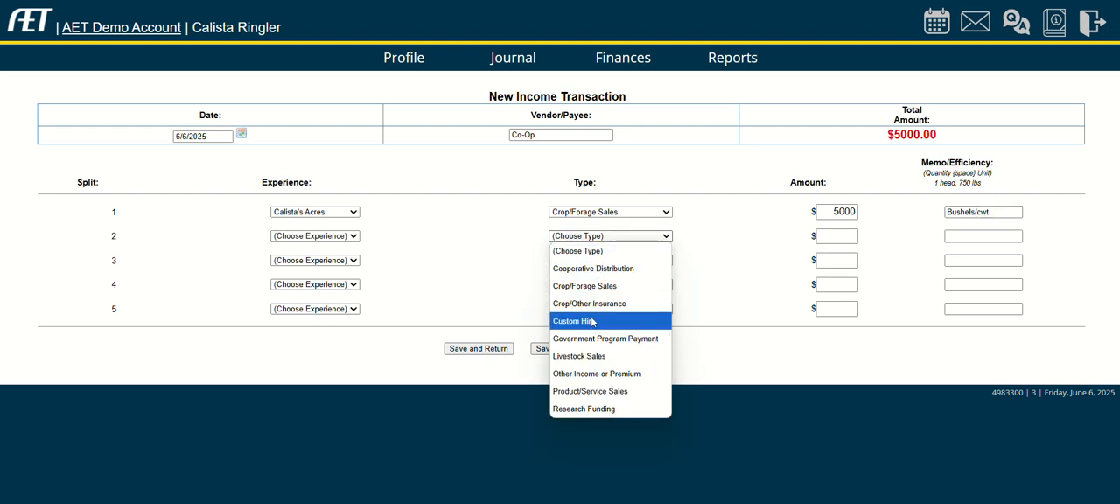
{"action": "left_click", "coordinate": [603, 356]}
{"action": "left_click", "coordinate": [838, 237]}
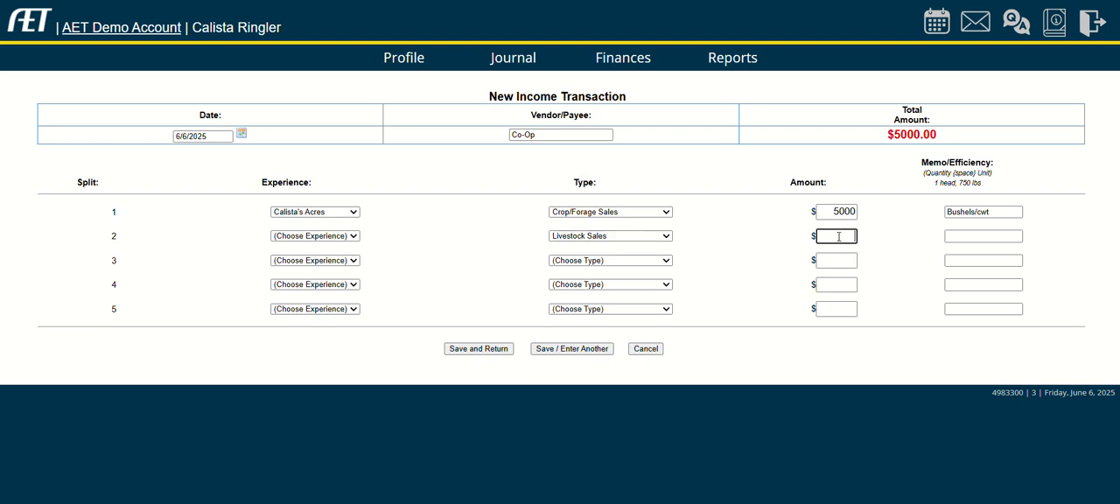
{"action": "type", "text": "1000"}
{"action": "key", "text": "Tab"}
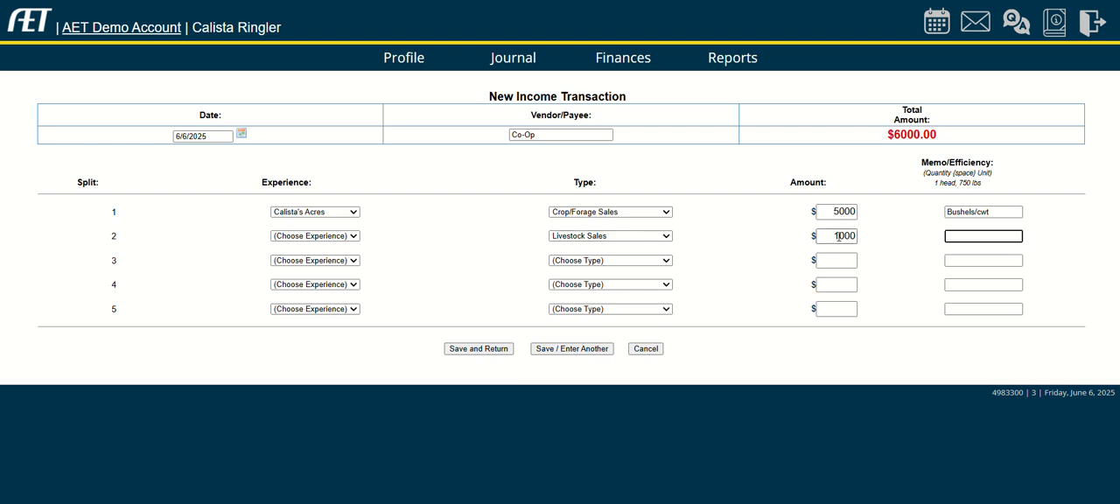
{"action": "left_click_drag", "start_coordinate": [981, 185], "coordinate": [934, 189]}
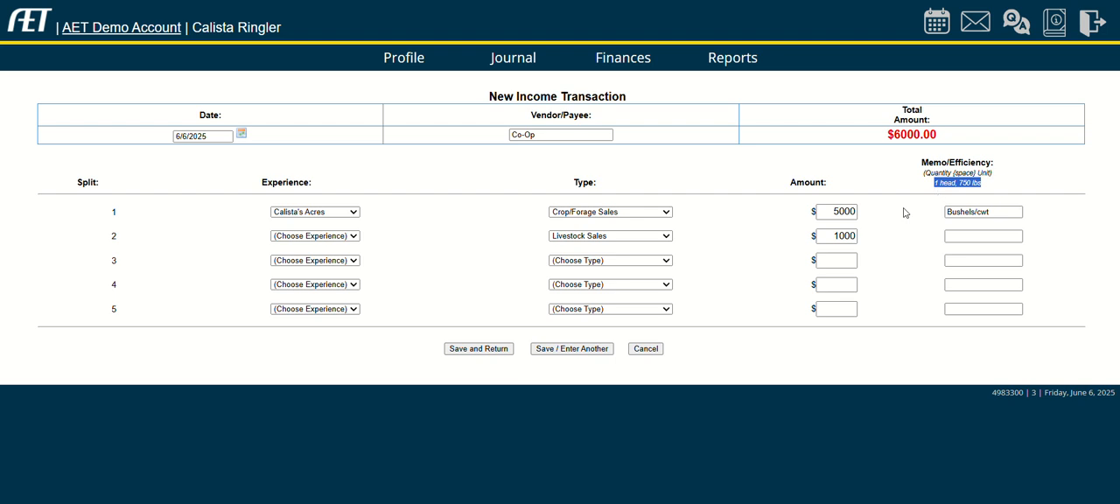
Change the second split's type to Crop/Other Insurance and enter the memo "claim #, hail damage".
{"action": "left_click", "coordinate": [640, 237]}
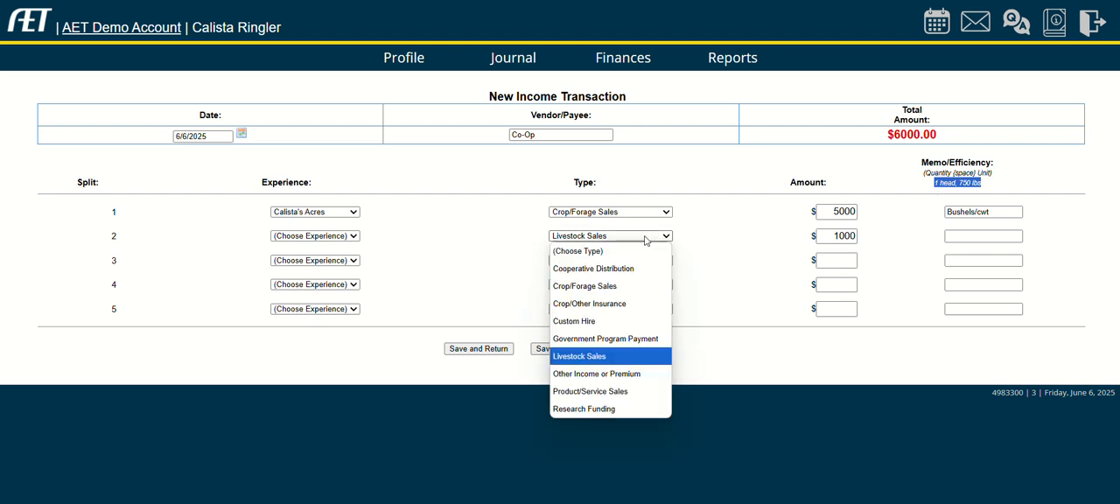
{"action": "left_click", "coordinate": [614, 303]}
{"action": "left_click", "coordinate": [960, 236]}
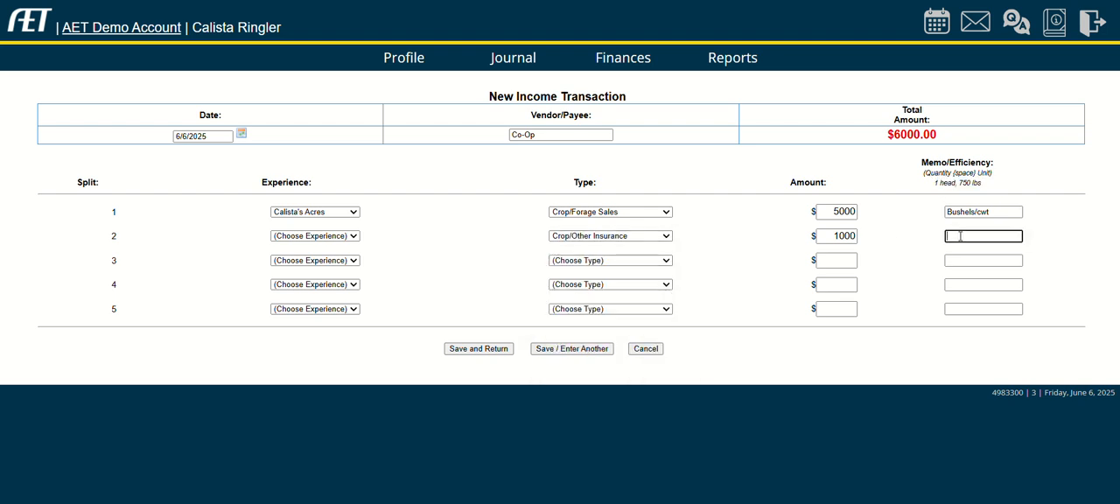
{"action": "type", "text": "claim #, hail damage"}
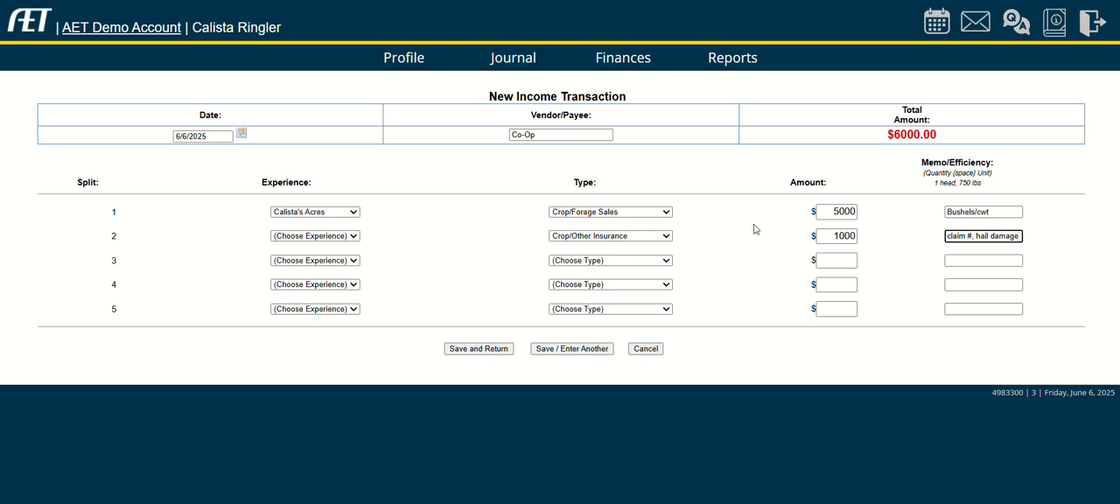
{"action": "left_click", "coordinate": [649, 259]}
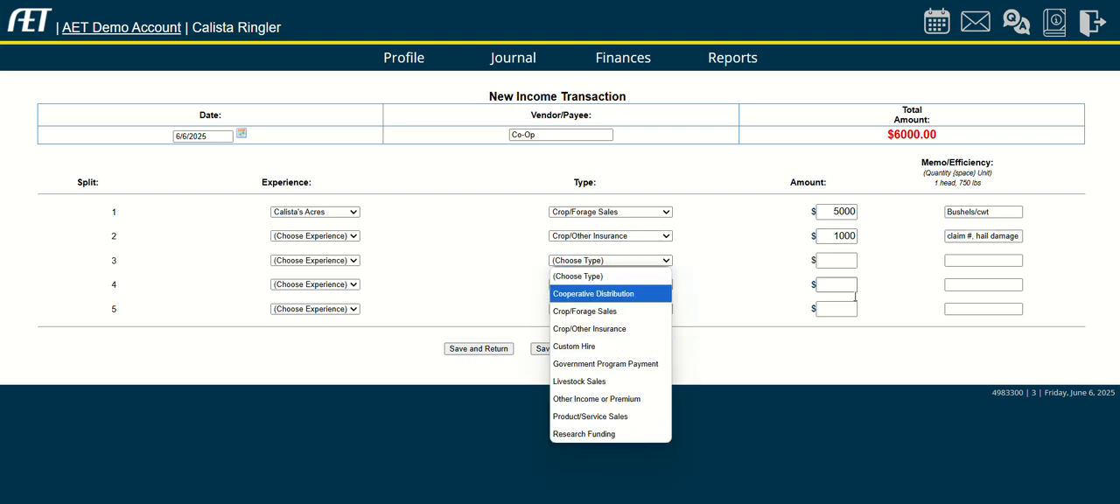
{"action": "left_click", "coordinate": [886, 347]}
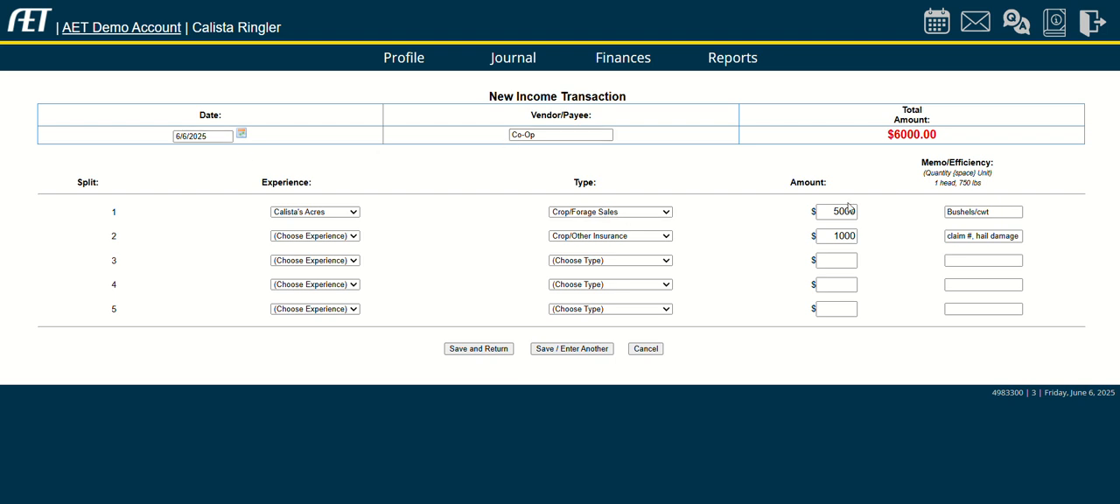
Reset the second split's type to no choice and clear its amount.
{"action": "left_click", "coordinate": [651, 236]}
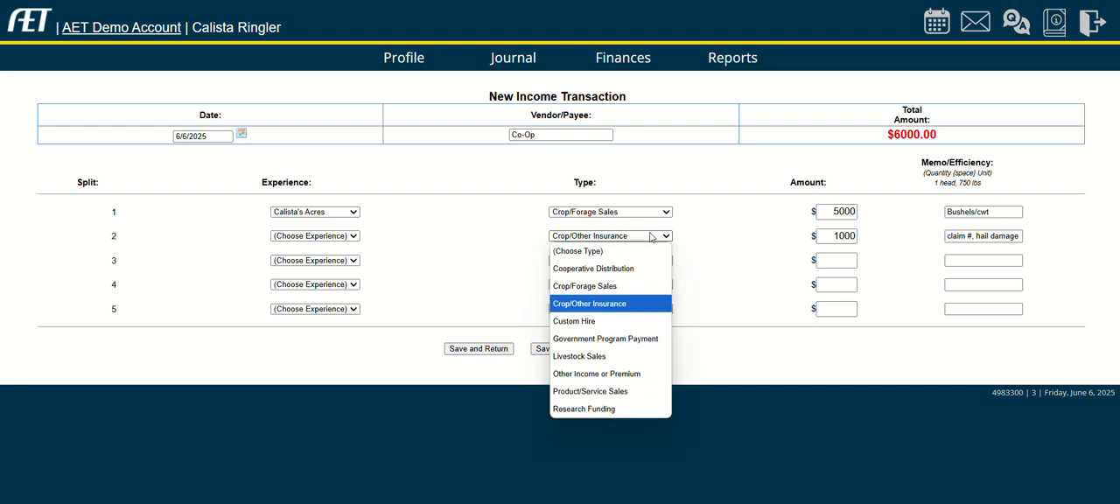
{"action": "left_click", "coordinate": [619, 253]}
{"action": "double_click", "coordinate": [845, 236]}
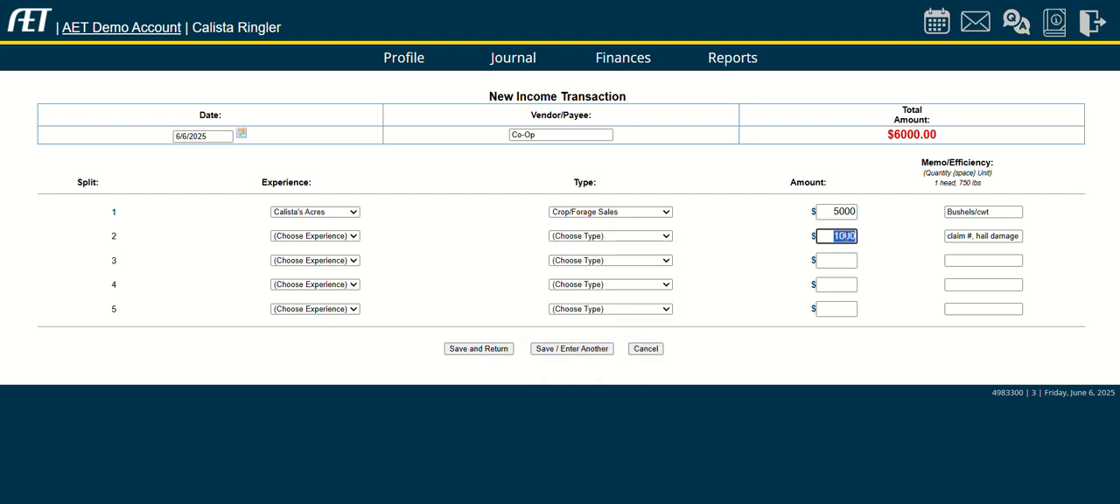
{"action": "key", "text": "BackSpace"}
{"action": "key", "text": "Tab"}
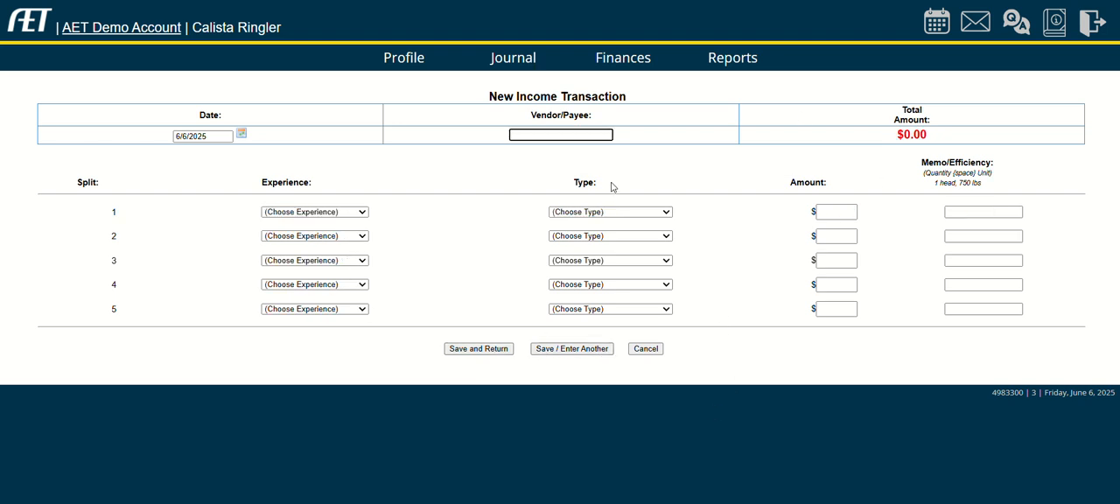
Enter "Crop Insurance Com." as the new income entry's vendor and assign the first split to the 2025 Acres experience.
{"action": "type", "text": "Crop Insurance Com."}
{"action": "left_click", "coordinate": [354, 213]}
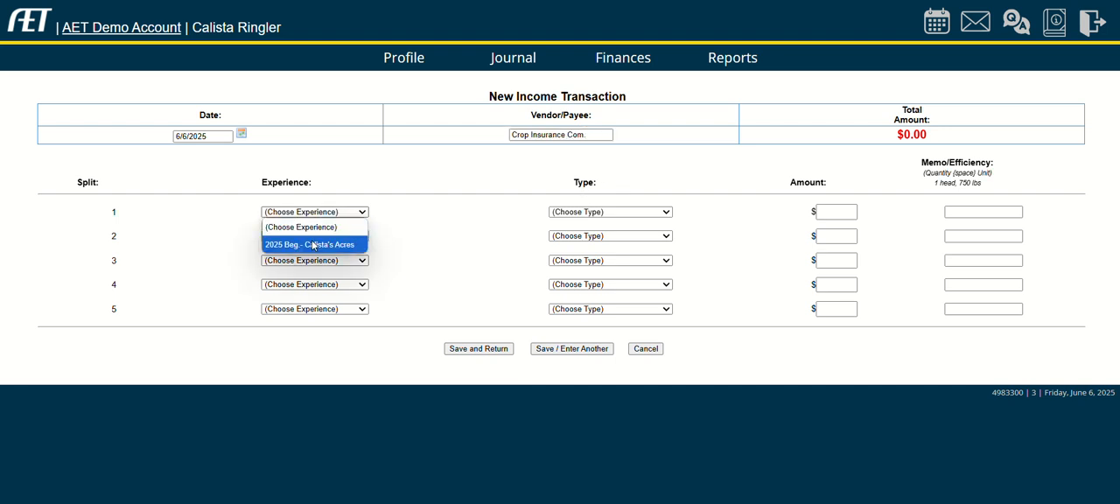
{"action": "left_click", "coordinate": [312, 243]}
Record $1000 of Crop/Other Insurance income in the first split with the memo "hail damage" and save the transaction.
{"action": "left_click", "coordinate": [603, 213]}
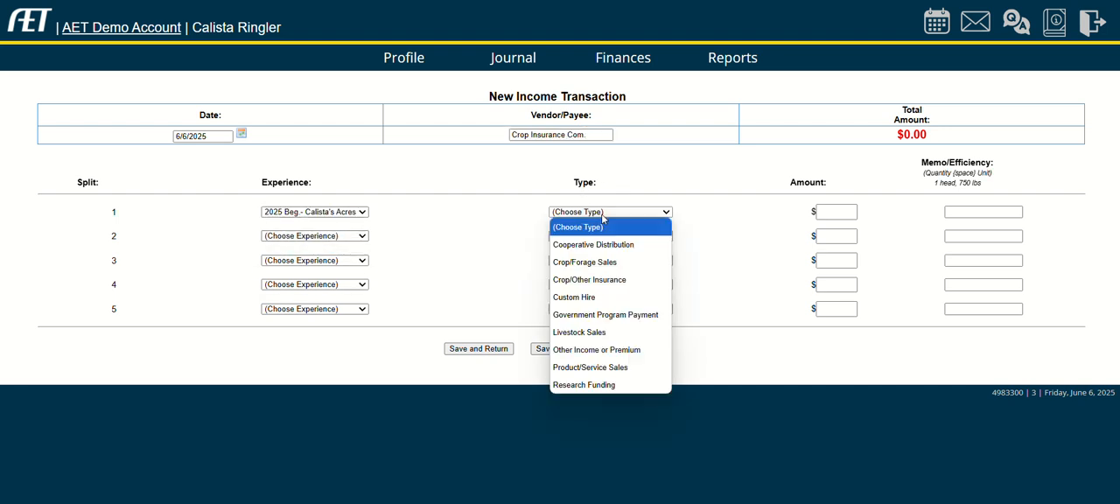
{"action": "left_click", "coordinate": [608, 280]}
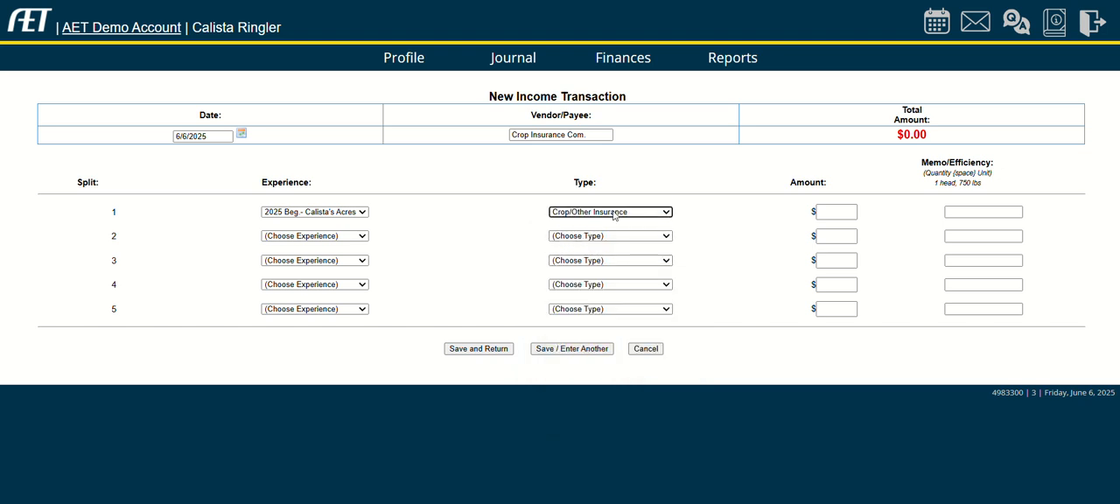
{"action": "left_click", "coordinate": [845, 211]}
{"action": "type", "text": "1000"}
{"action": "key", "text": "Tab"}
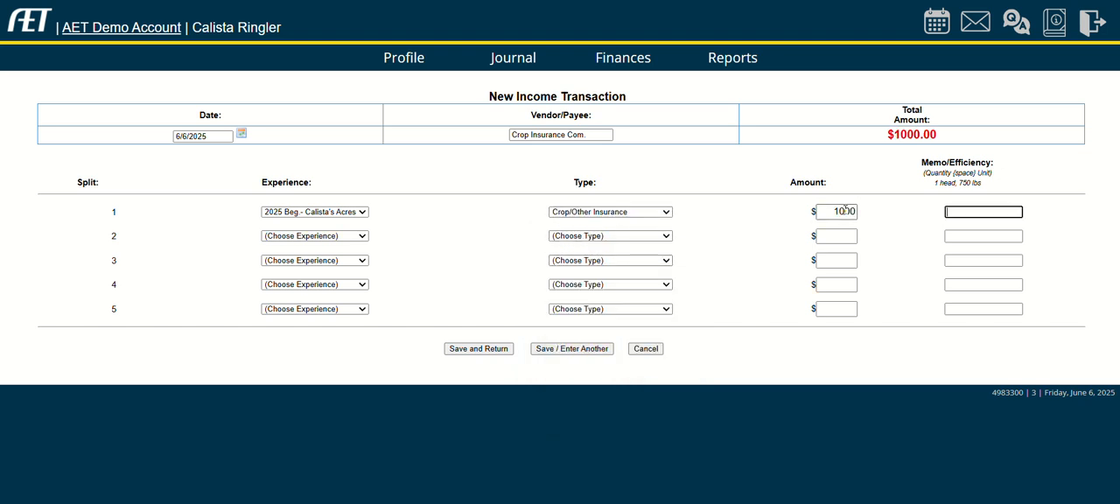
{"action": "type", "text": "hail damage"}
{"action": "left_click", "coordinate": [490, 352]}
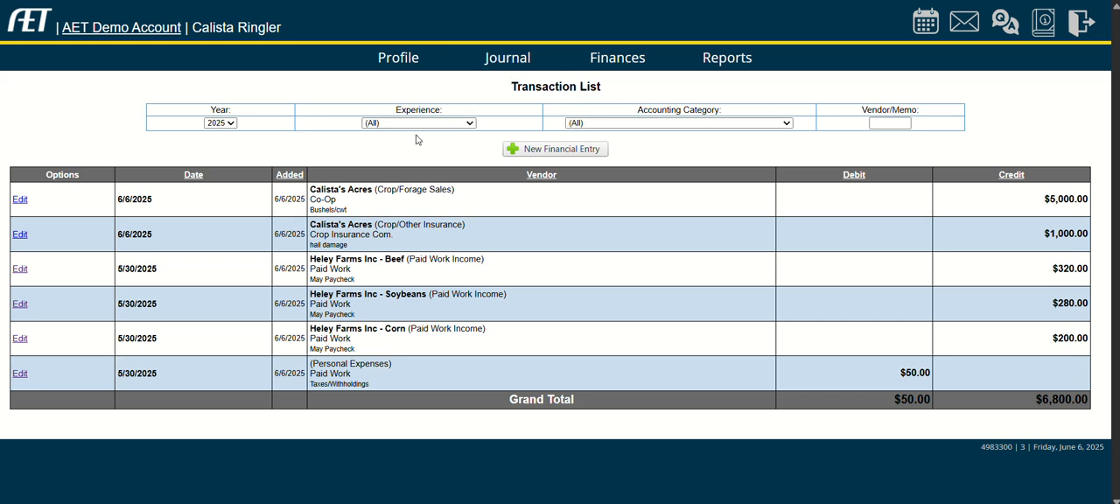
Filter the 2025 transaction list to show only the Acres experience.
{"action": "left_click", "coordinate": [450, 123]}
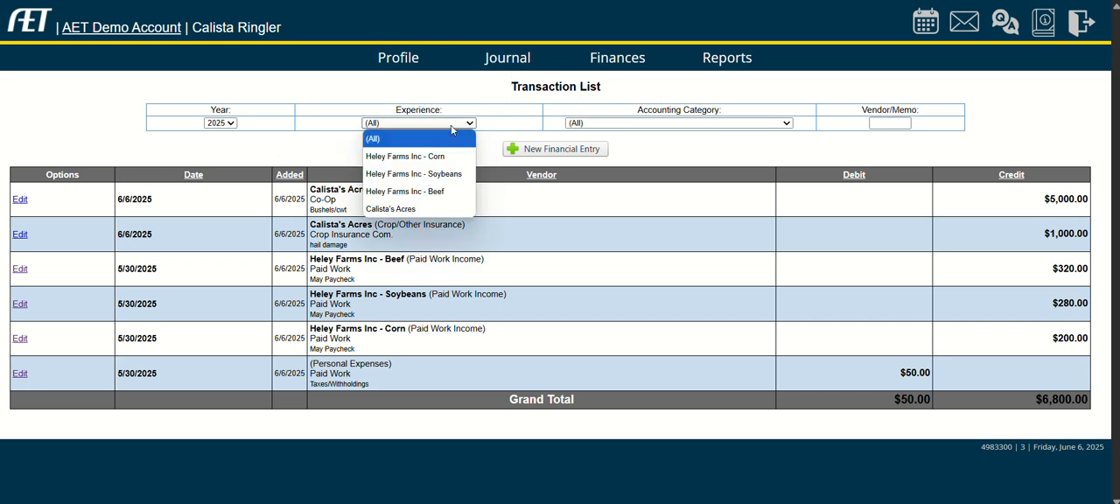
{"action": "left_click", "coordinate": [401, 209]}
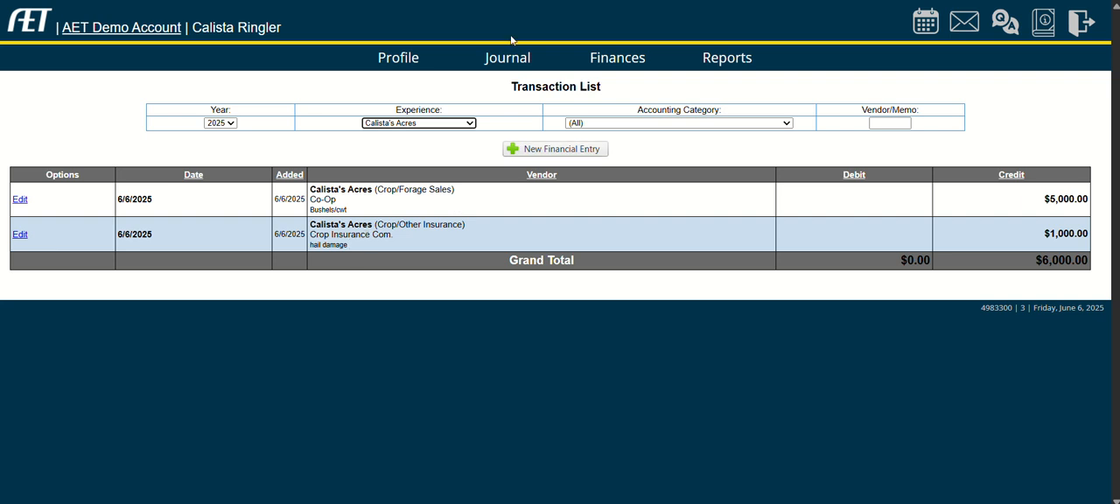
Return to the finances overview and open a new cash expense transaction.
{"action": "left_click", "coordinate": [607, 58]}
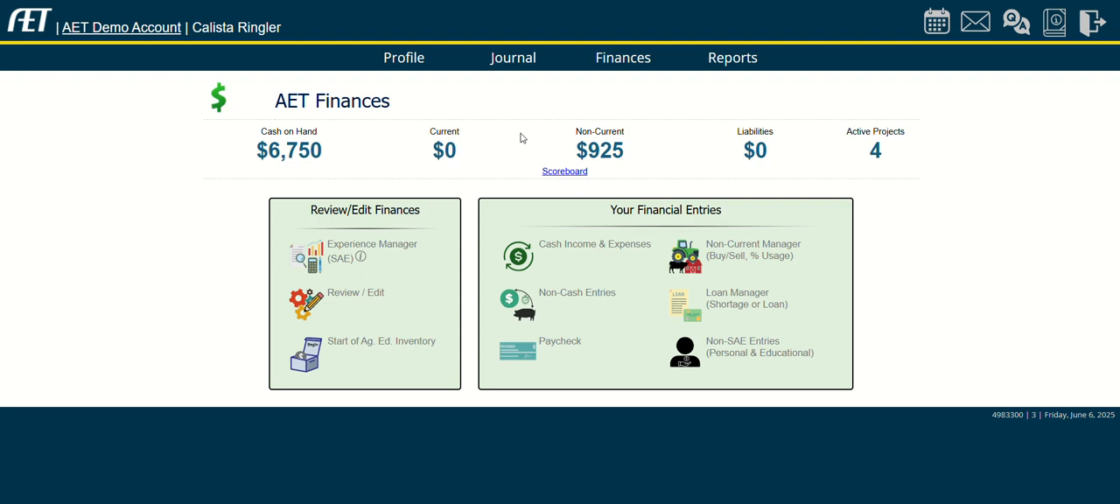
{"action": "left_click", "coordinate": [605, 250]}
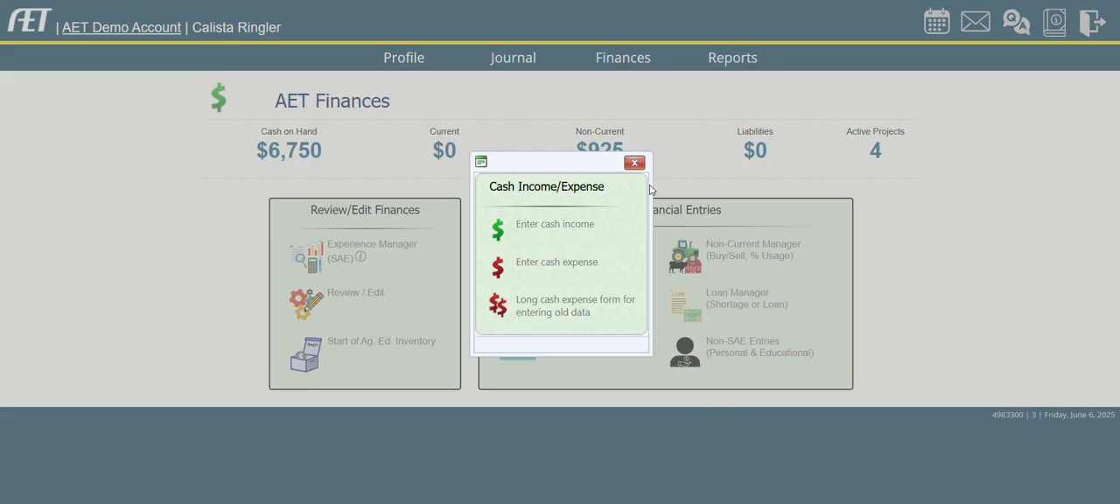
{"action": "left_click", "coordinate": [634, 163]}
{"action": "left_click", "coordinate": [577, 250]}
{"action": "left_click", "coordinate": [580, 262]}
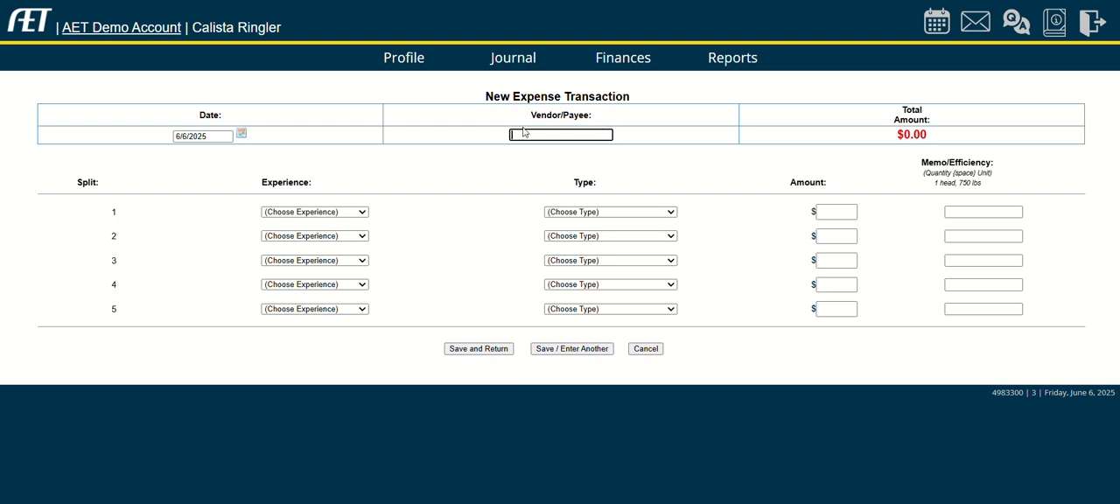
Enter "Local Seeds Salesman" as the new expense's vendor and assign the first split to the 2025 Acres experience.
{"action": "type", "text": "Local Seeds Salesmna"}
{"action": "key", "text": "BackSpace"}
{"action": "key", "text": "BackSpace"}
{"action": "type", "text": "an"}
{"action": "left_click", "coordinate": [330, 214]}
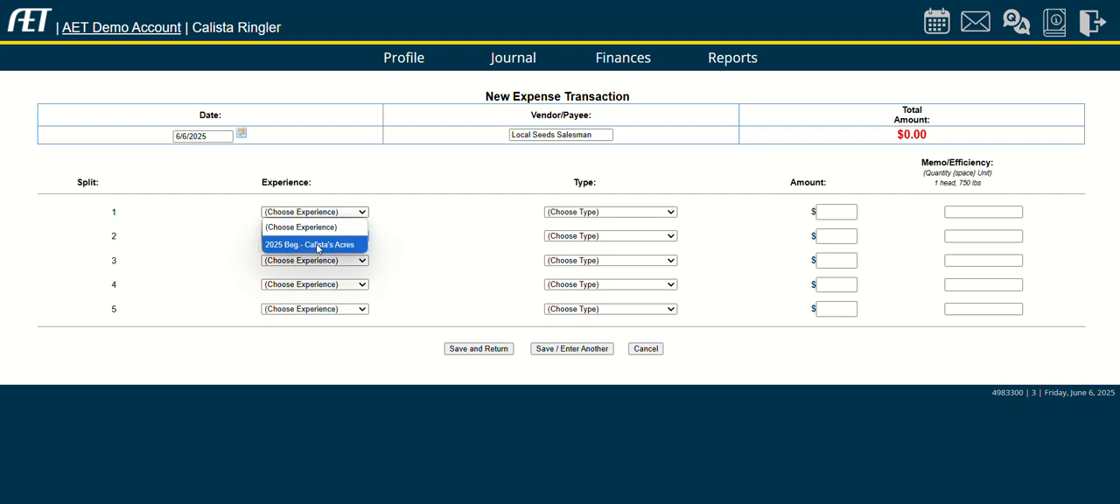
{"action": "left_click", "coordinate": [317, 245]}
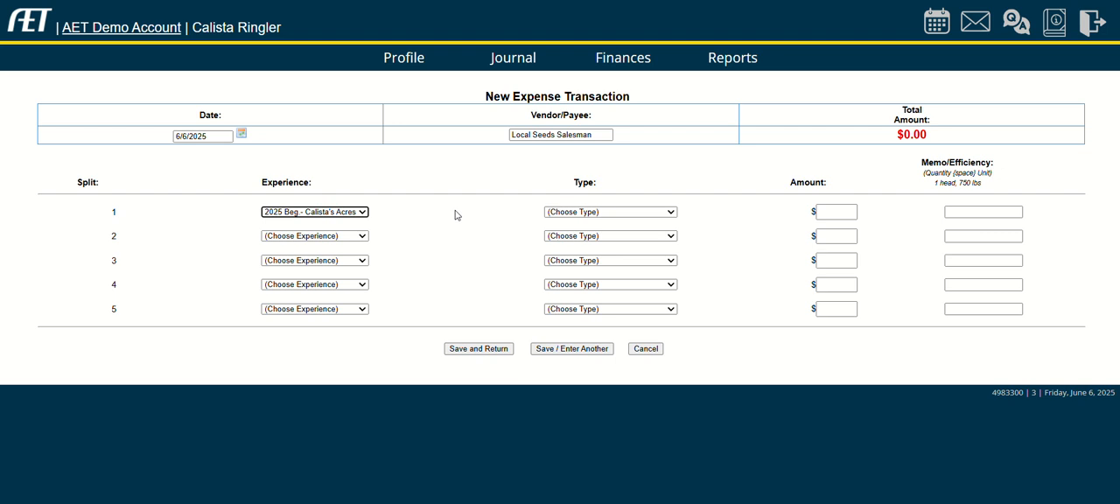
Set the first split's type to Seed and Plants with an amount of $800.
{"action": "left_click", "coordinate": [625, 213]}
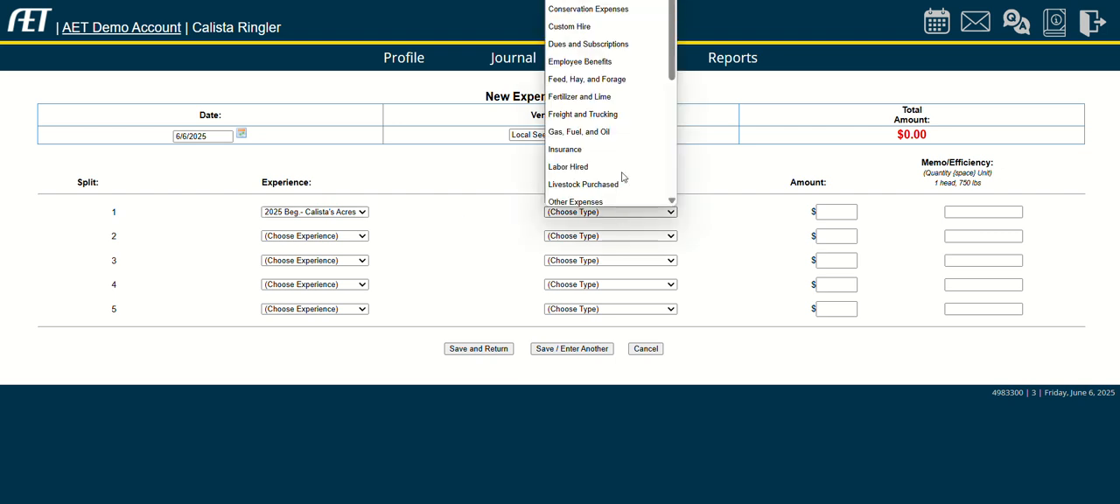
{"action": "scroll", "coordinate": [617, 171], "scroll_direction": "down", "scroll_amount": 4}
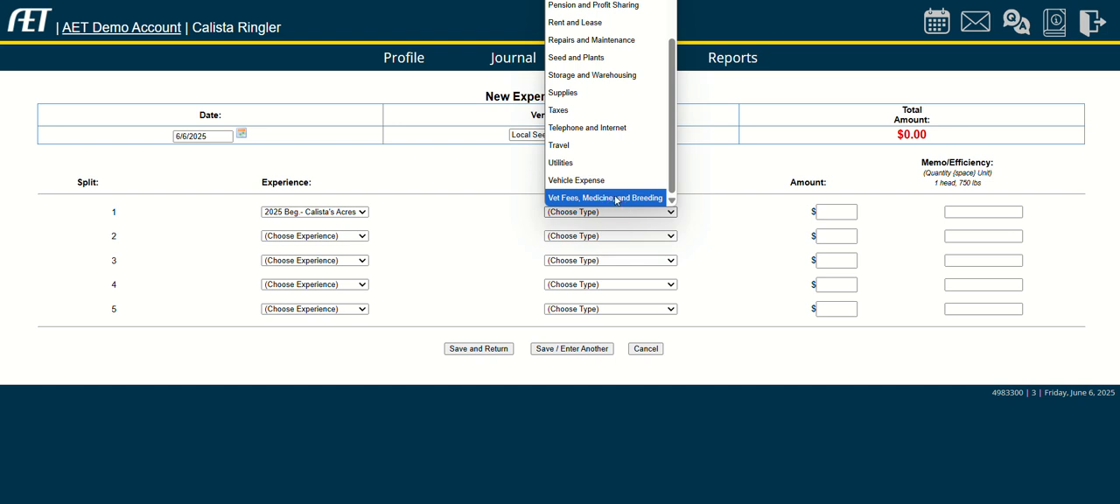
{"action": "scroll", "coordinate": [629, 147], "scroll_direction": "up", "scroll_amount": 4}
{"action": "scroll", "coordinate": [627, 112], "scroll_direction": "down", "scroll_amount": 1}
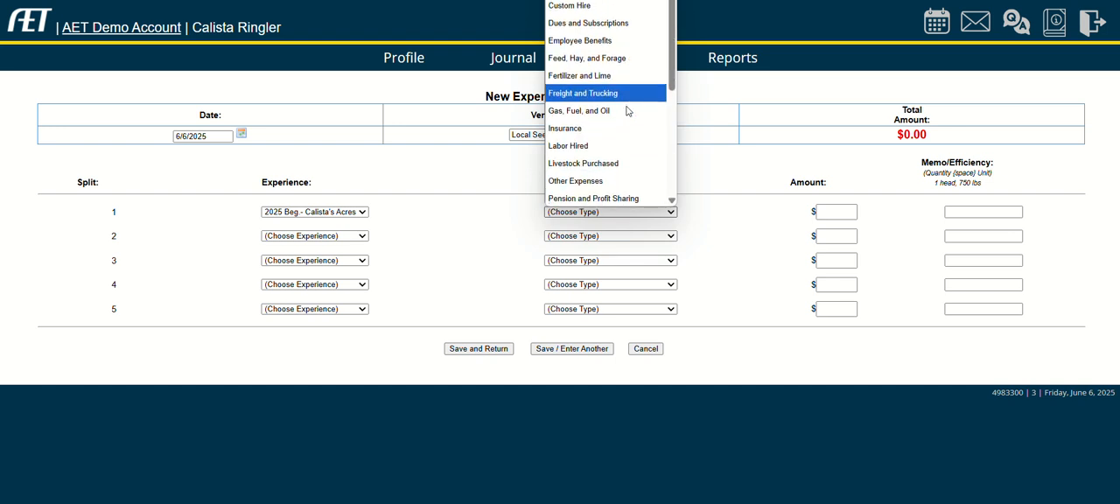
{"action": "scroll", "coordinate": [627, 79], "scroll_direction": "up", "scroll_amount": 1}
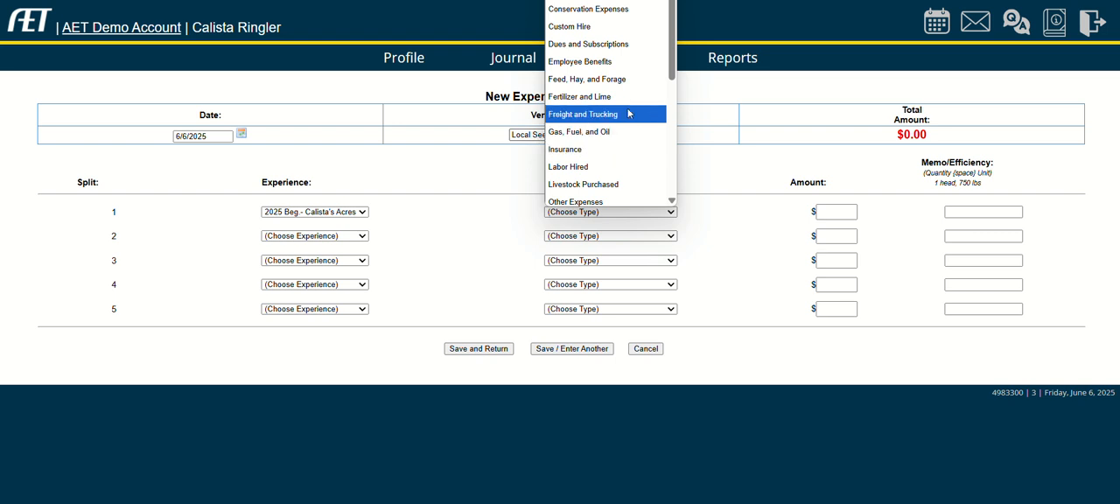
{"action": "scroll", "coordinate": [627, 114], "scroll_direction": "down", "scroll_amount": 3}
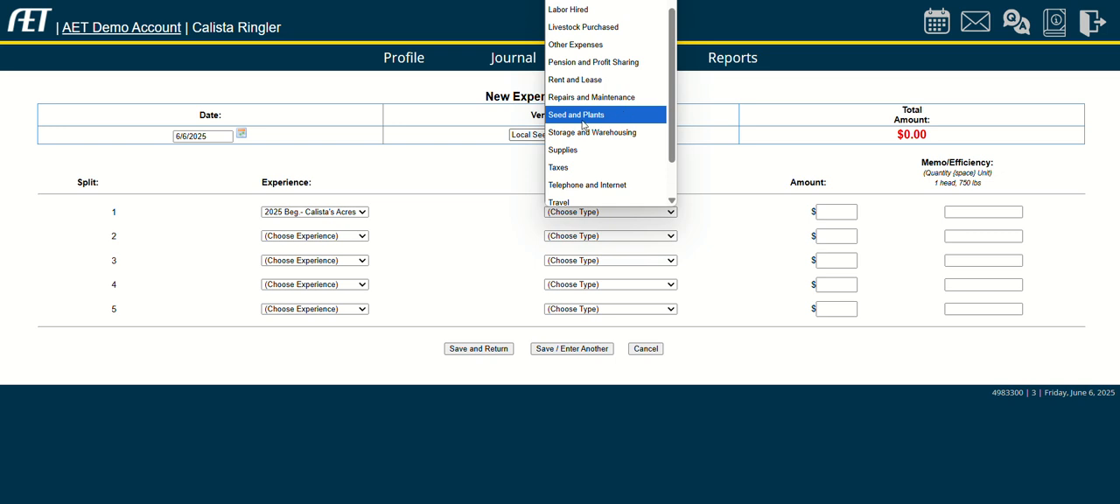
{"action": "left_click", "coordinate": [582, 119]}
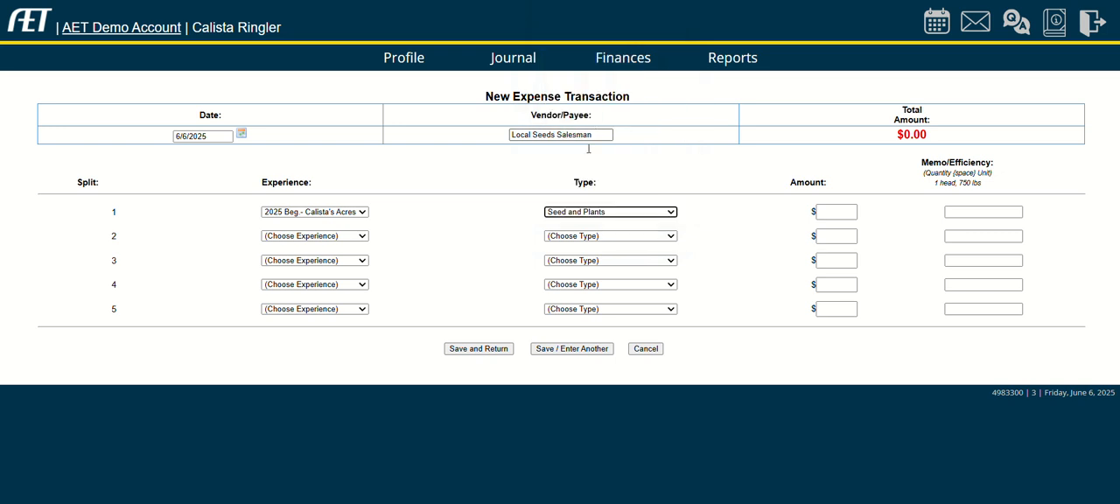
{"action": "left_click", "coordinate": [835, 212]}
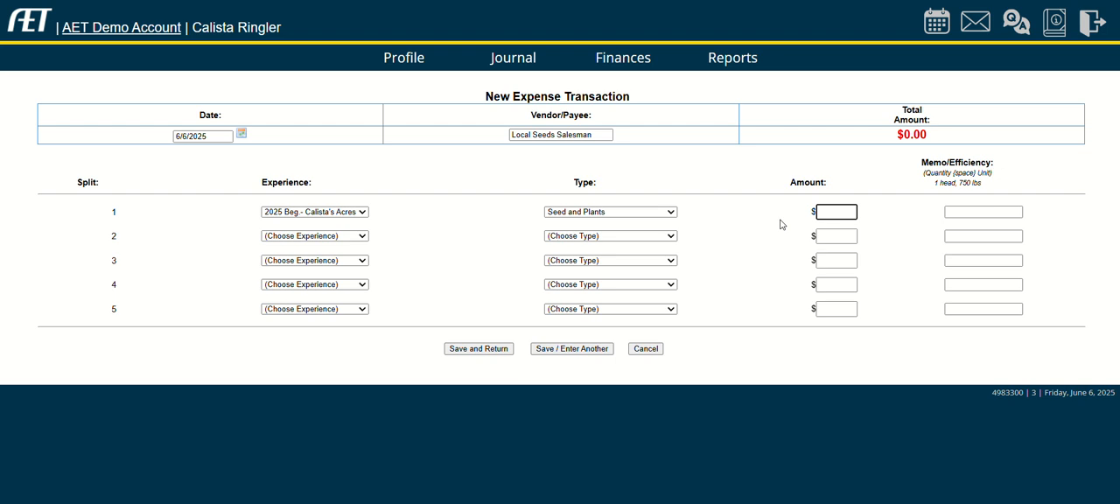
{"action": "type", "text": "800"}
{"action": "key", "text": "Tab"}
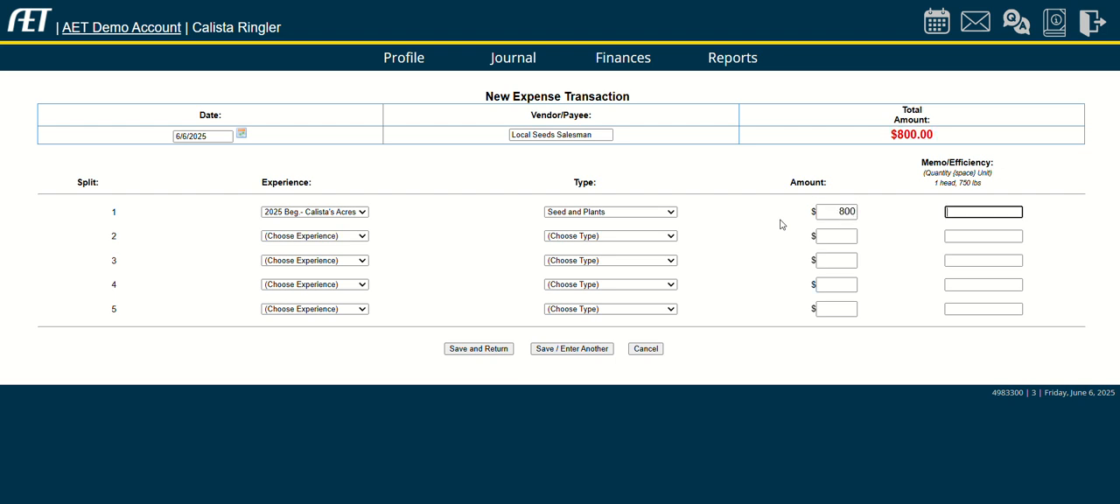
Enter the memo "corn variety ##, amount of seed" for the first split.
{"action": "type", "text": "Type of seed."}
{"action": "type", "text": " amount of seed"}
{"action": "left_click", "coordinate": [761, 275]}
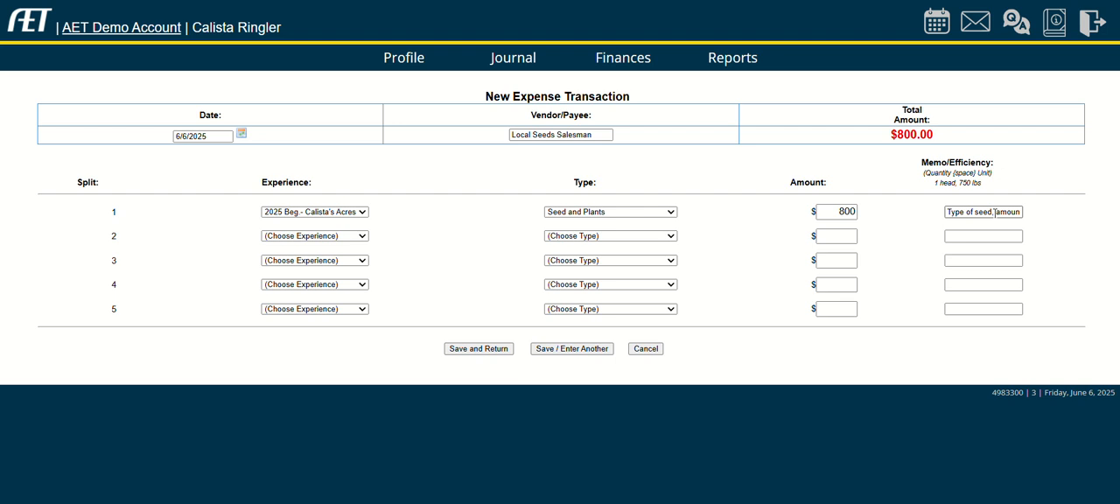
{"action": "left_click_drag", "start_coordinate": [993, 213], "coordinate": [907, 215]}
{"action": "type", "text": "corn _ amount of see"}
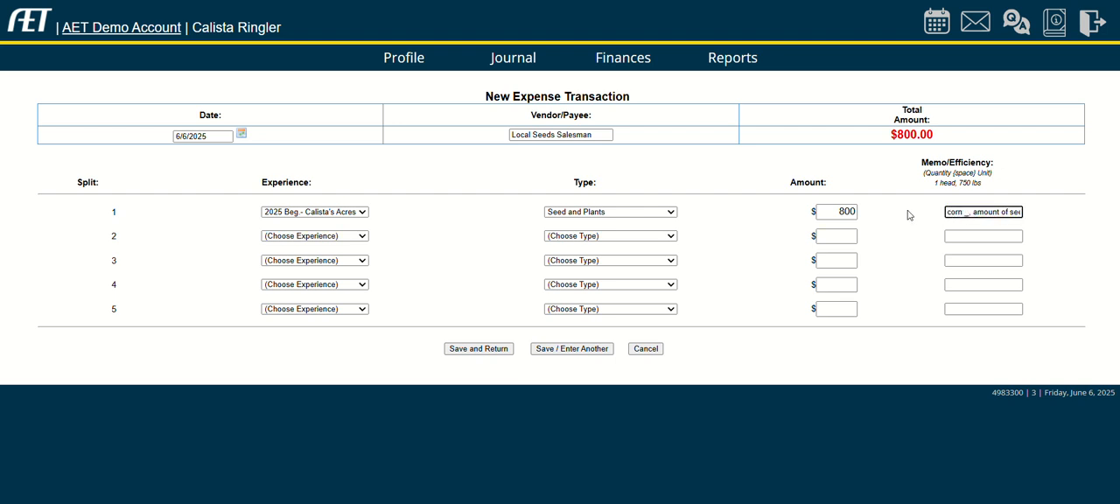
{"action": "key", "text": "BackSpace"}
{"action": "type", "text": "variety ##, amou"}
Set the second split's type to Seed and Plants with an amount of $950.
{"action": "left_click", "coordinate": [641, 236]}
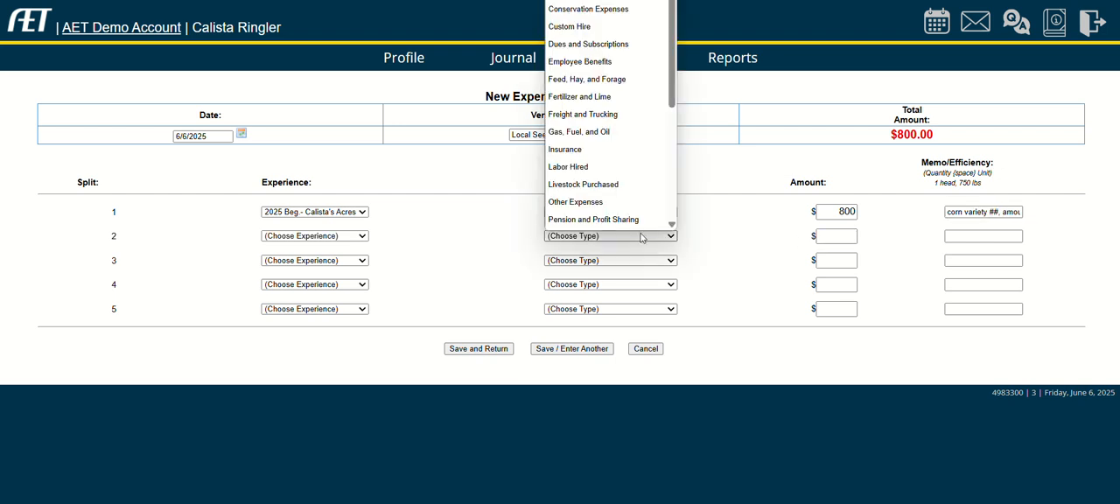
{"action": "scroll", "coordinate": [608, 197], "scroll_direction": "down", "scroll_amount": 1}
{"action": "scroll", "coordinate": [603, 188], "scroll_direction": "down", "scroll_amount": 2}
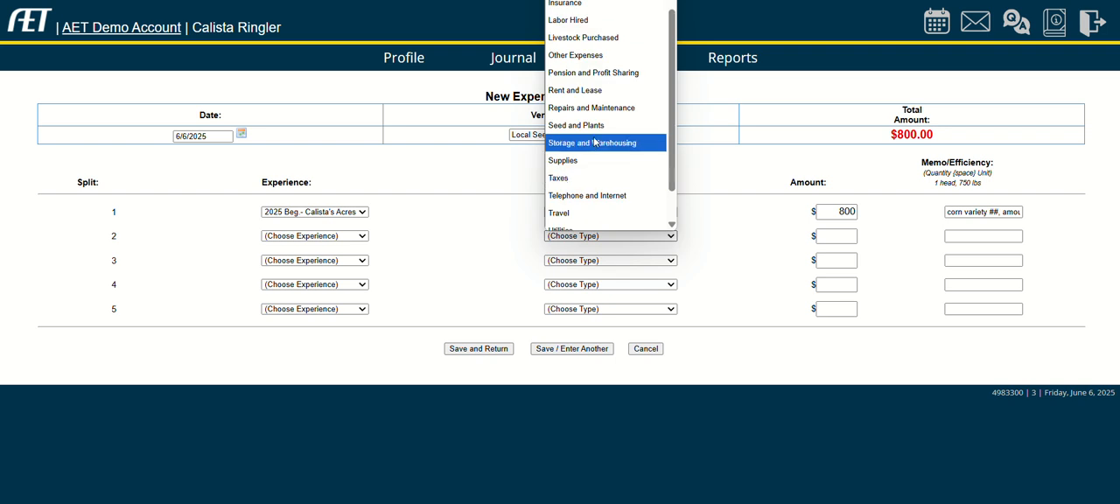
{"action": "left_click", "coordinate": [602, 140]}
{"action": "left_click", "coordinate": [847, 236]}
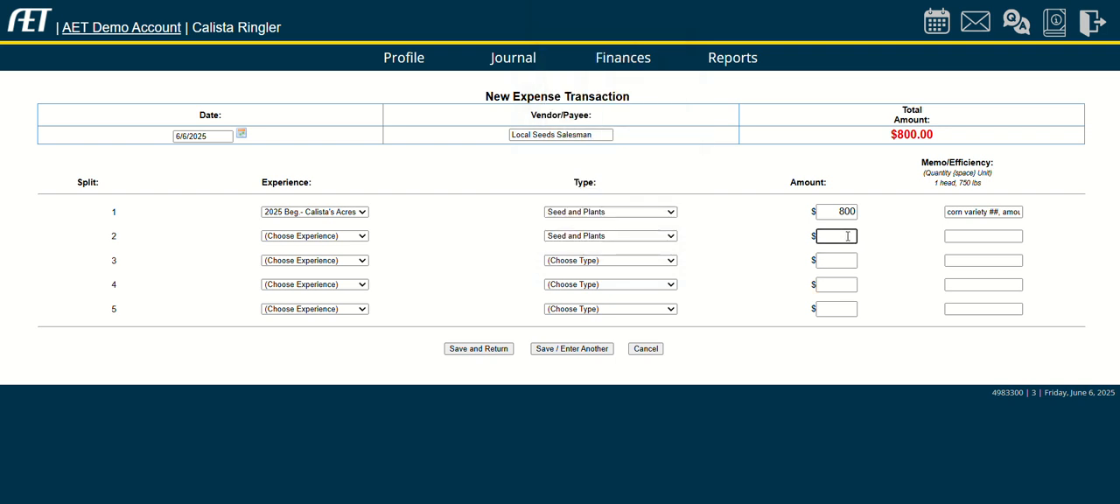
{"action": "type", "text": "950"}
{"action": "key", "text": "Tab"}
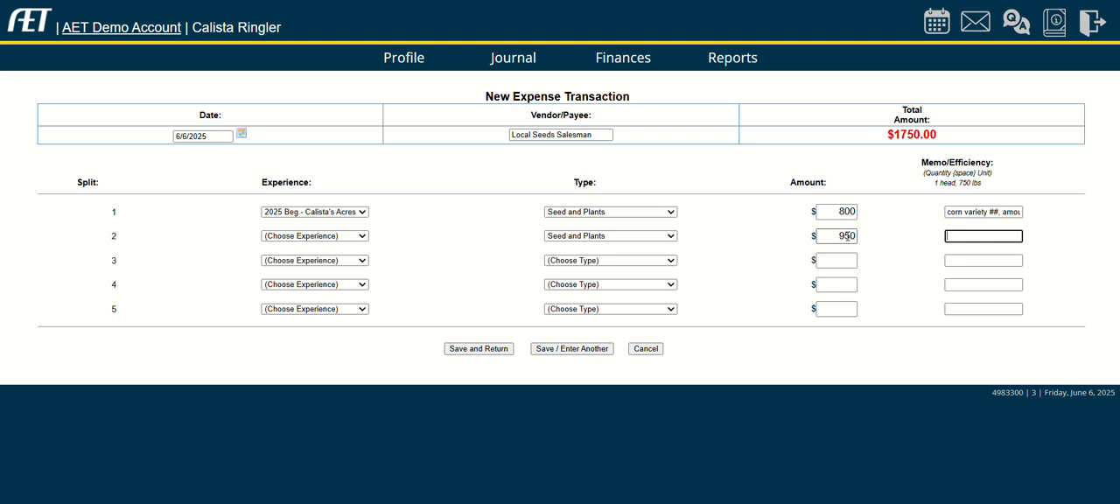
Enter the memo "wheat variety ##, amount purchased" for the second split, then save the expense and return to the transaction list.
{"action": "type", "text": "wheat variety"}
{"action": "type", "text": " ##"}
{"action": "type", "text": ", amount"}
{"action": "type", "text": " purchased"}
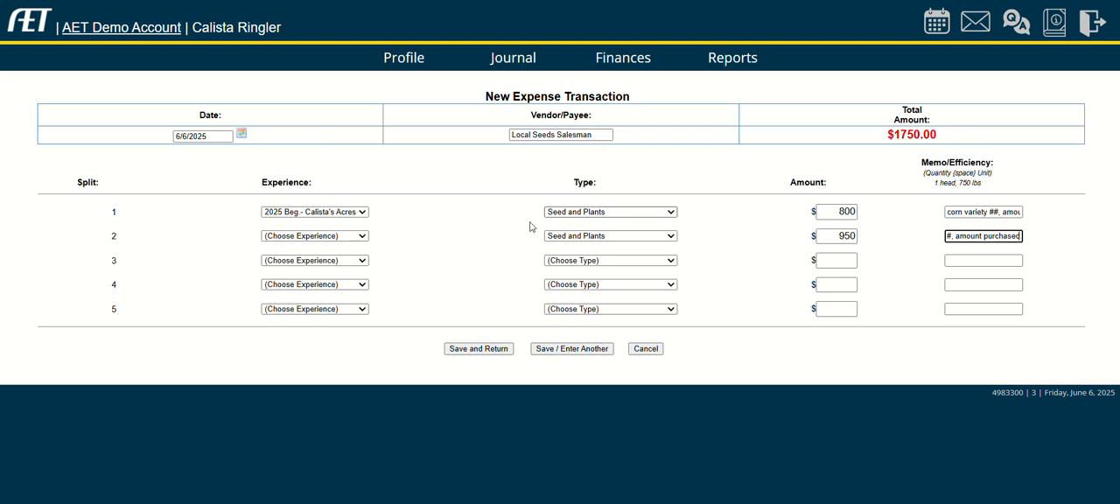
{"action": "left_click", "coordinate": [478, 349]}
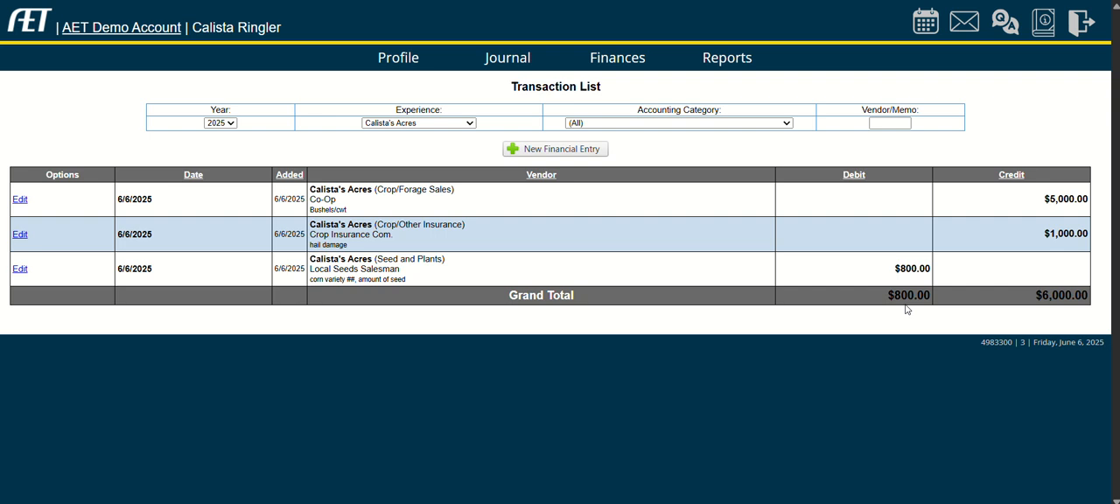
Open another new cash expense transaction from the transaction list.
{"action": "left_click", "coordinate": [572, 152]}
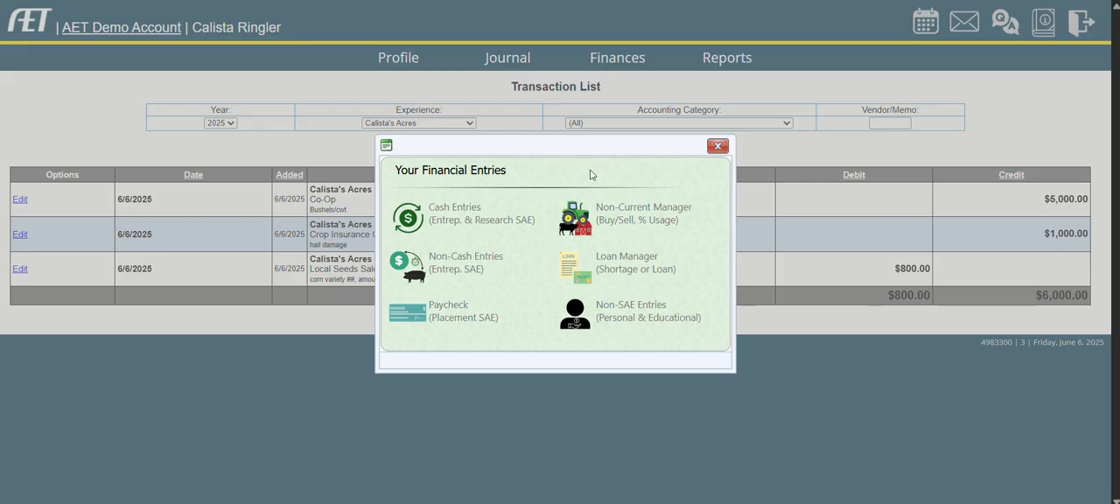
{"action": "left_click", "coordinate": [717, 145]}
{"action": "left_click", "coordinate": [577, 151]}
{"action": "left_click", "coordinate": [446, 222]}
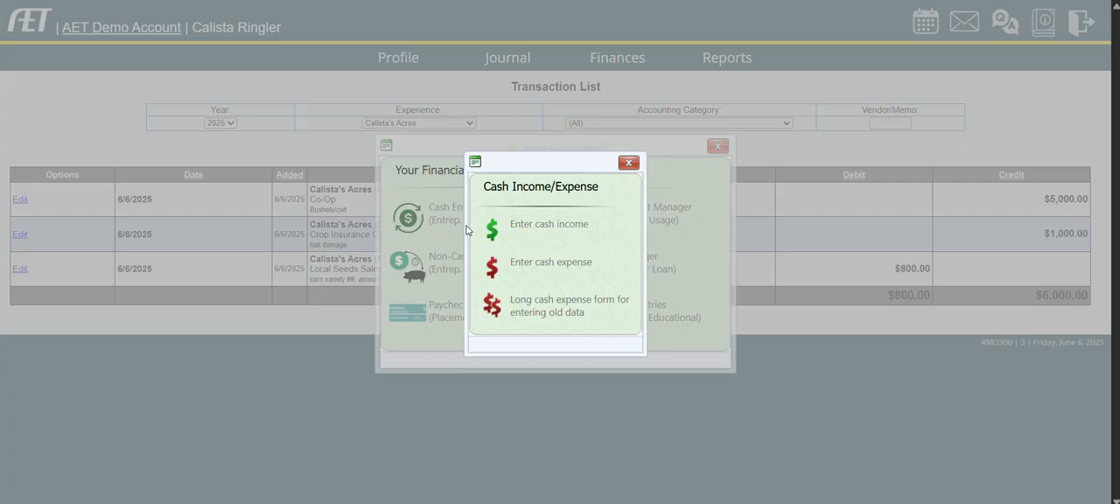
{"action": "left_click", "coordinate": [546, 260]}
Look through the expense types available for the first split, then cancel the new expense without saving.
{"action": "left_click", "coordinate": [581, 212]}
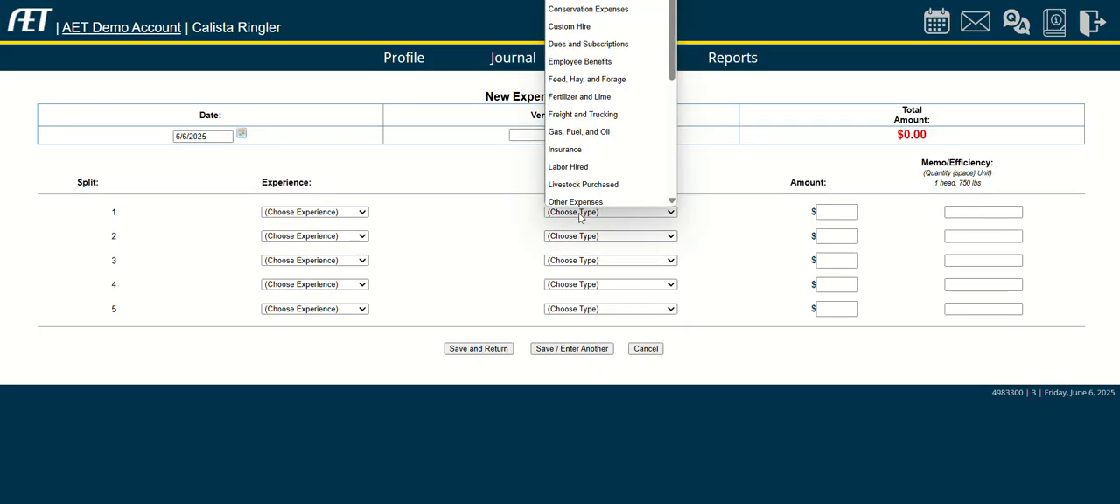
{"action": "scroll", "coordinate": [619, 53], "scroll_direction": "up", "scroll_amount": 1}
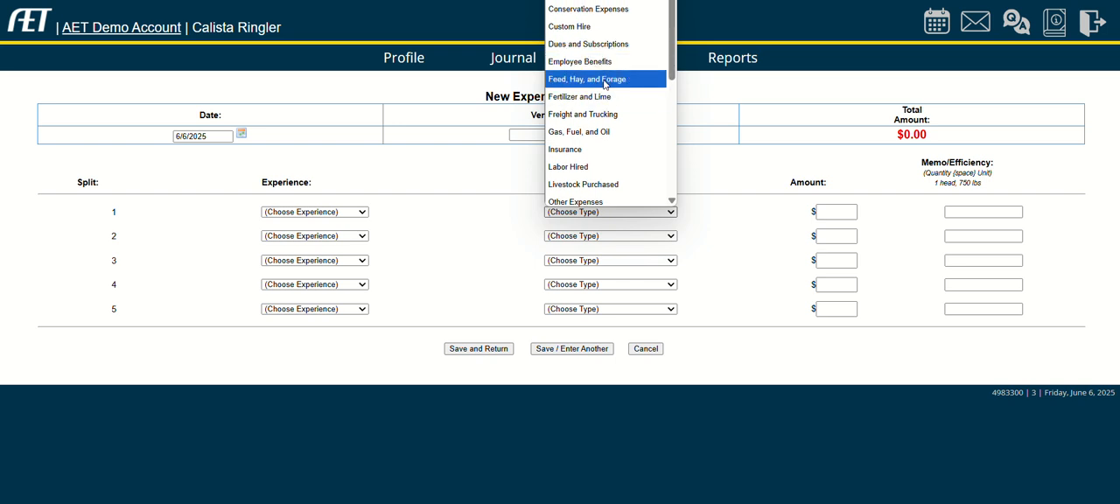
{"action": "scroll", "coordinate": [608, 134], "scroll_direction": "down", "scroll_amount": 1}
{"action": "scroll", "coordinate": [607, 133], "scroll_direction": "down", "scroll_amount": 4}
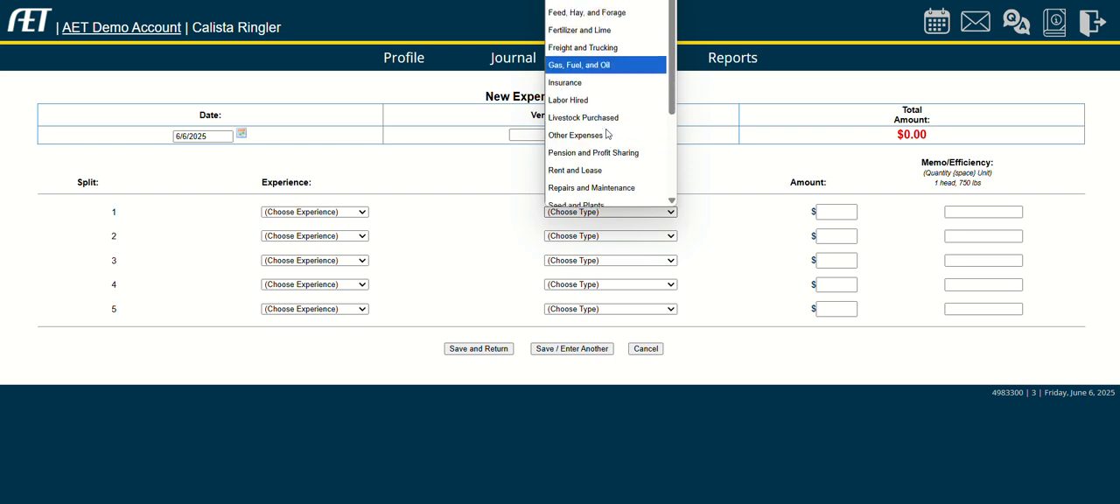
{"action": "scroll", "coordinate": [607, 134], "scroll_direction": "up", "scroll_amount": 4}
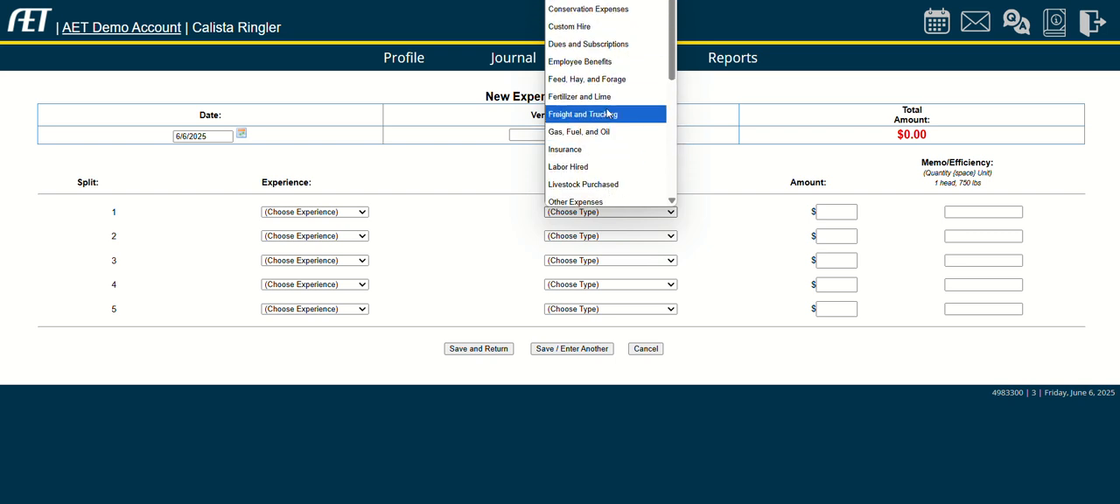
{"action": "left_click", "coordinate": [516, 170]}
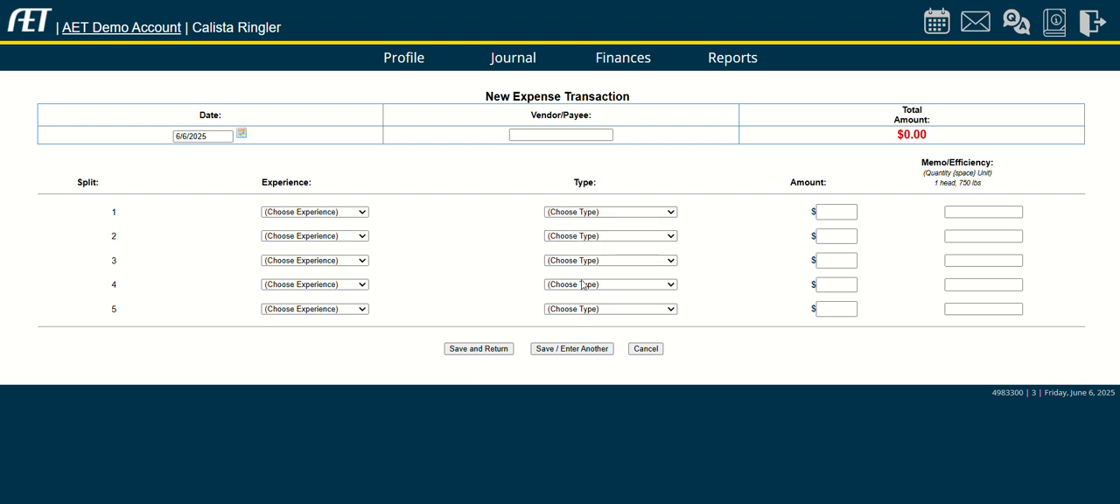
{"action": "left_click", "coordinate": [559, 135]}
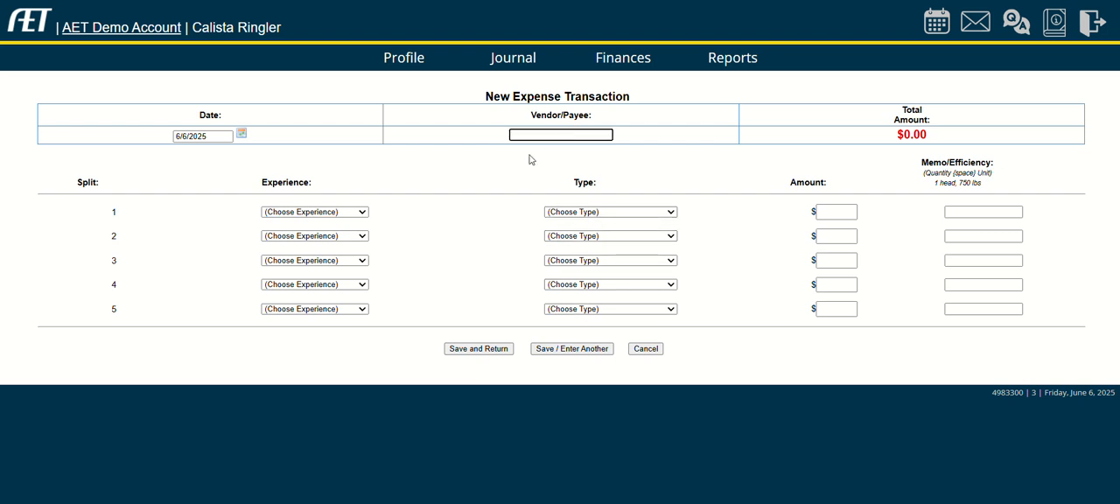
{"action": "left_click", "coordinate": [605, 212]}
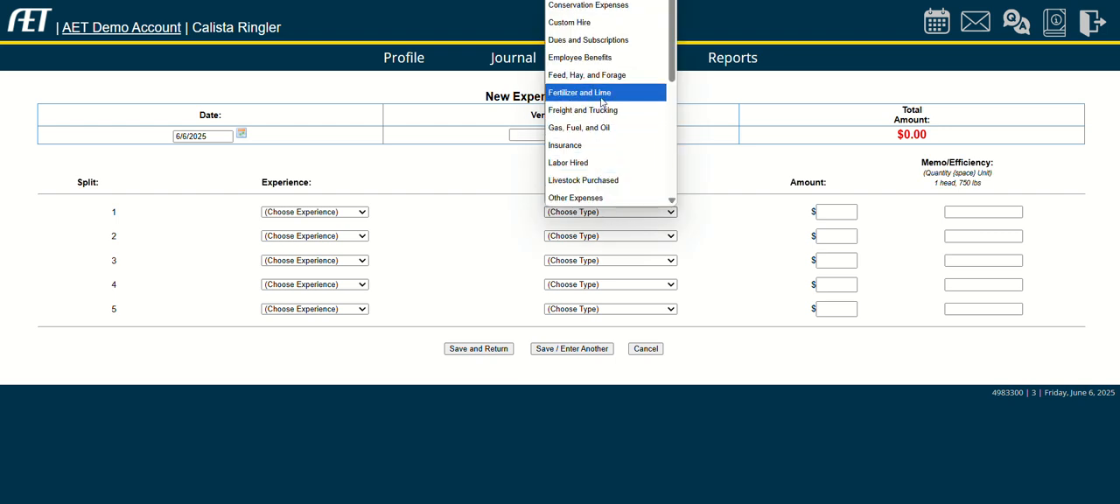
{"action": "scroll", "coordinate": [600, 102], "scroll_direction": "down", "scroll_amount": 3}
{"action": "scroll", "coordinate": [591, 112], "scroll_direction": "up", "scroll_amount": 3}
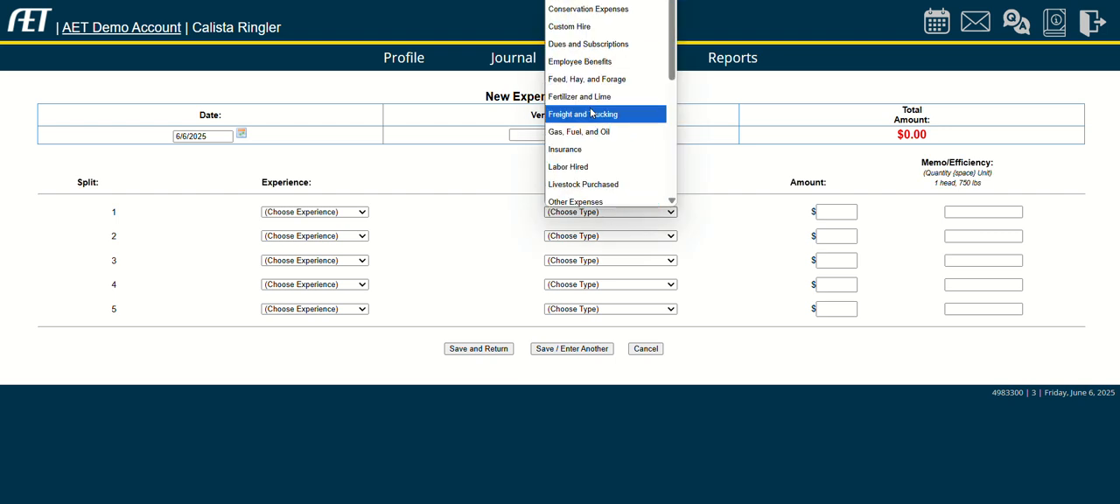
{"action": "left_click", "coordinate": [523, 135]}
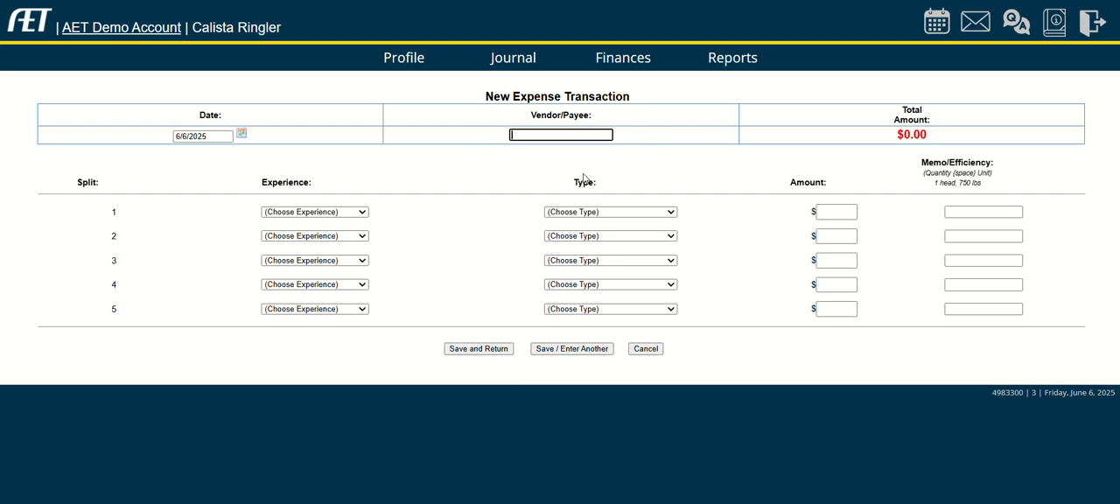
{"action": "left_click", "coordinate": [646, 348]}
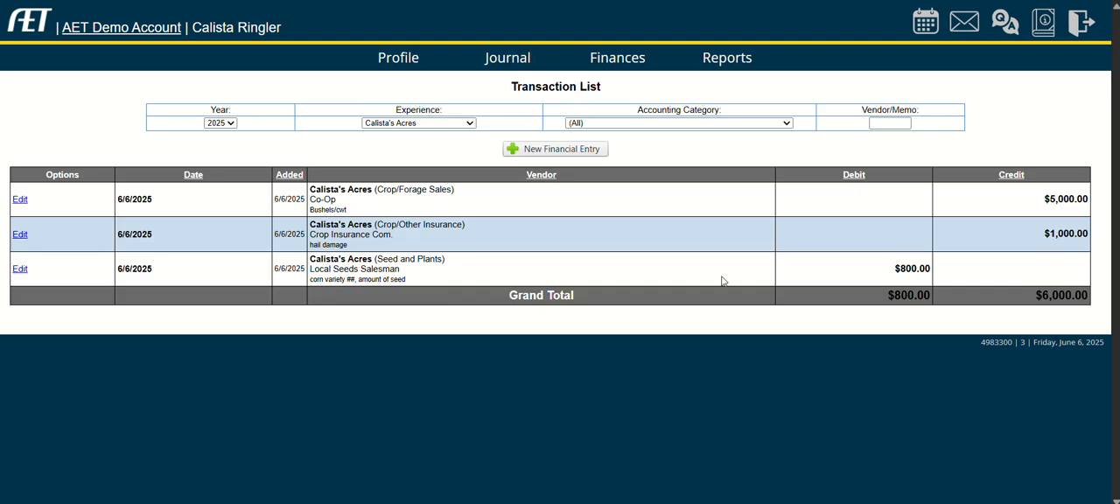
Start a non-cash SAE Labor Exchange for non-Current Item entry from the finances overview and set its expense type to Land.
{"action": "left_click", "coordinate": [632, 67]}
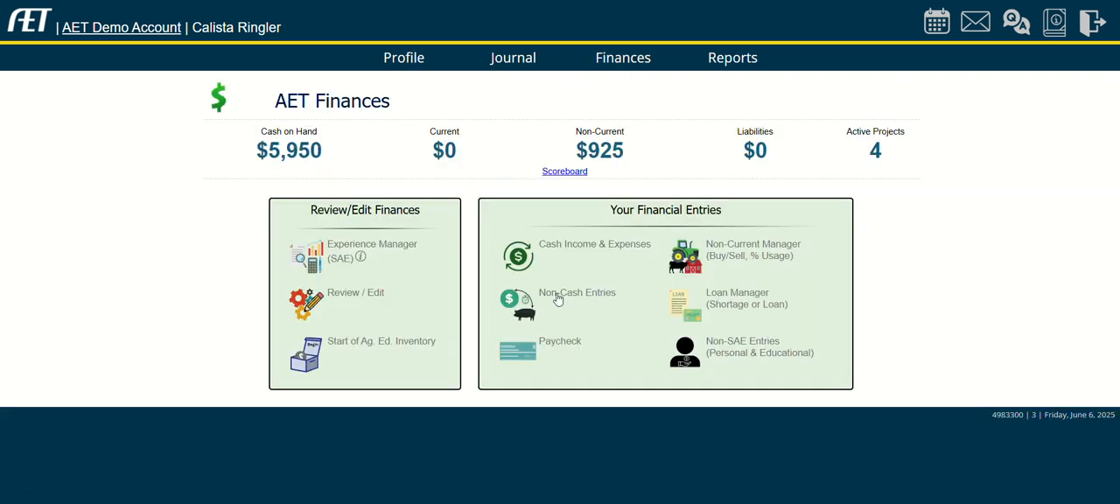
{"action": "left_click", "coordinate": [556, 296]}
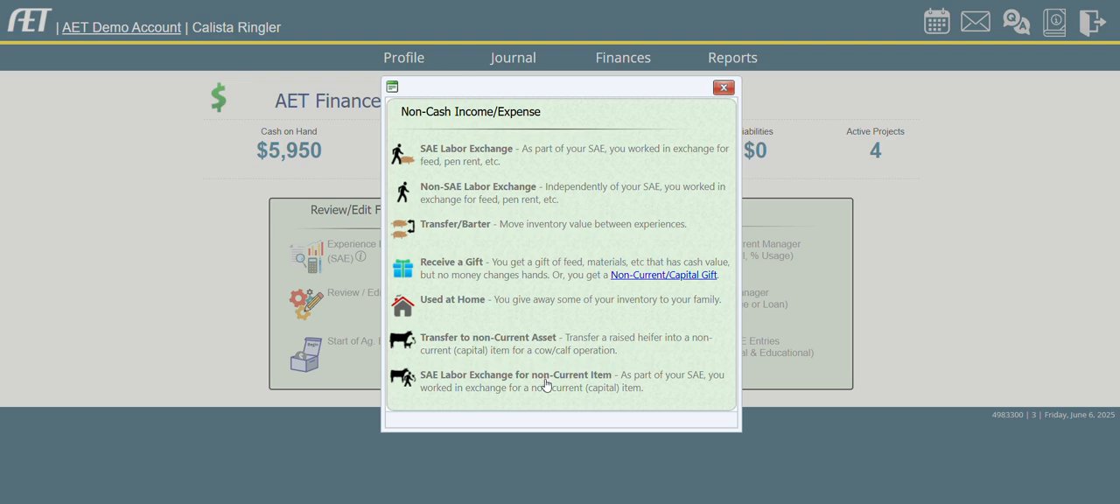
{"action": "left_click", "coordinate": [499, 383]}
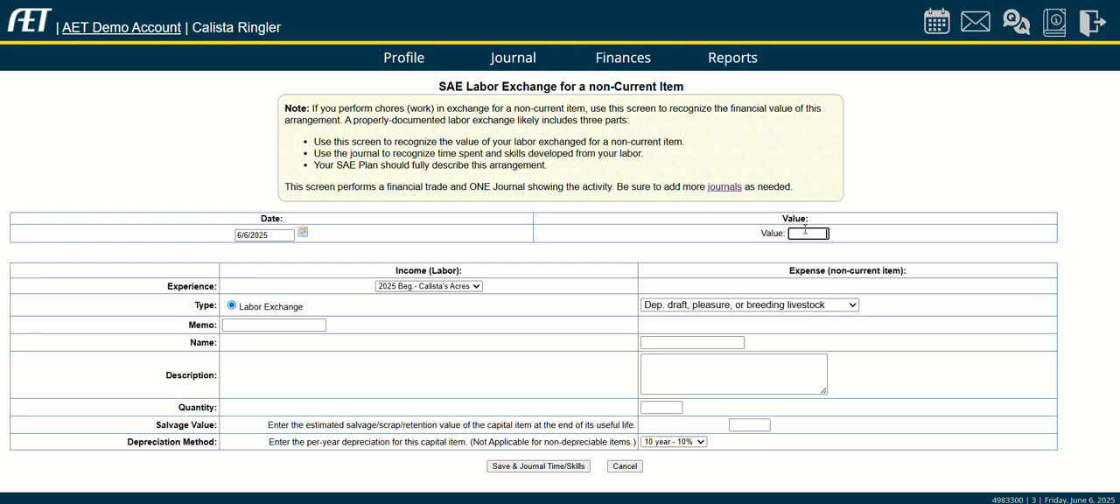
{"action": "left_click", "coordinate": [747, 306]}
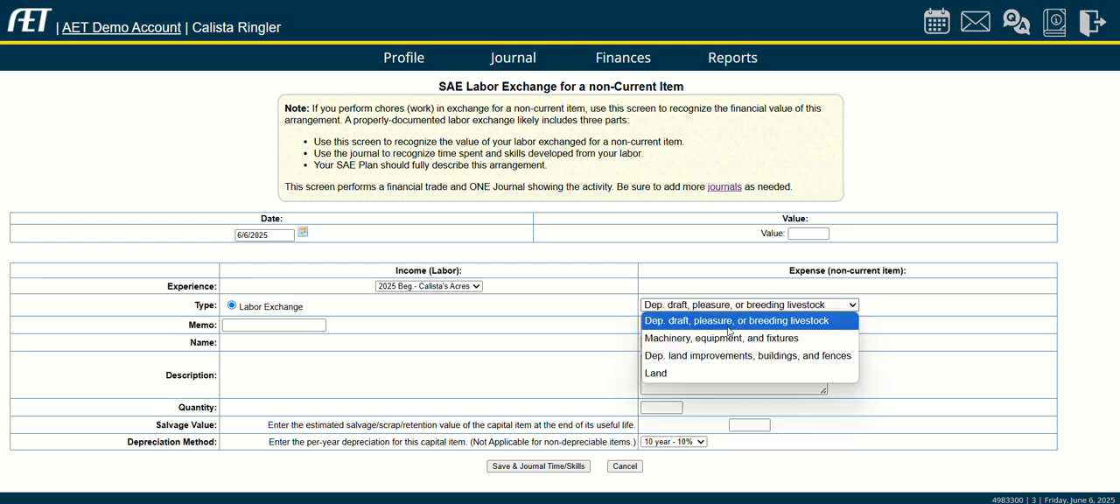
{"action": "left_click", "coordinate": [669, 372]}
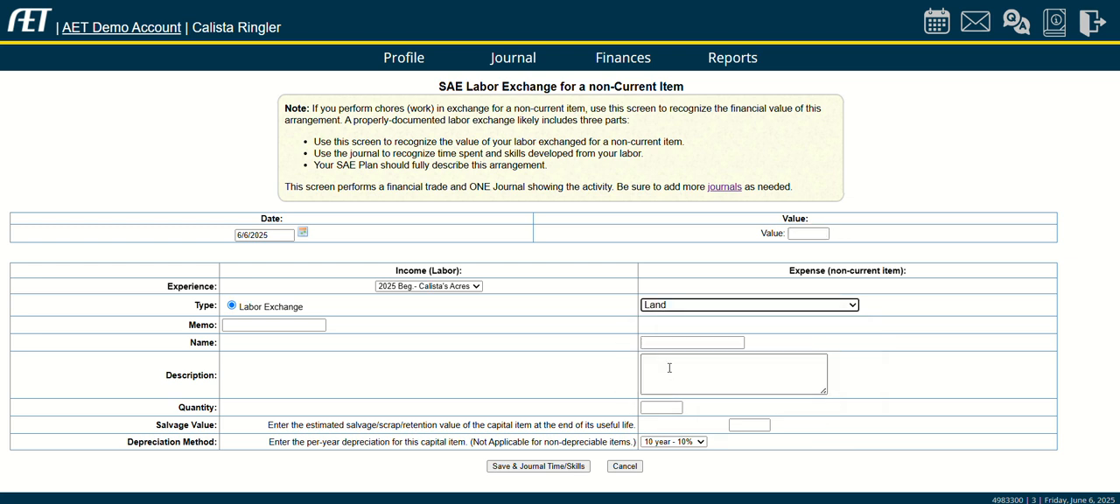
Name the land item "Johnson's Corner" and describe it as "number acres, valley, sandy soil".
{"action": "left_click", "coordinate": [671, 341]}
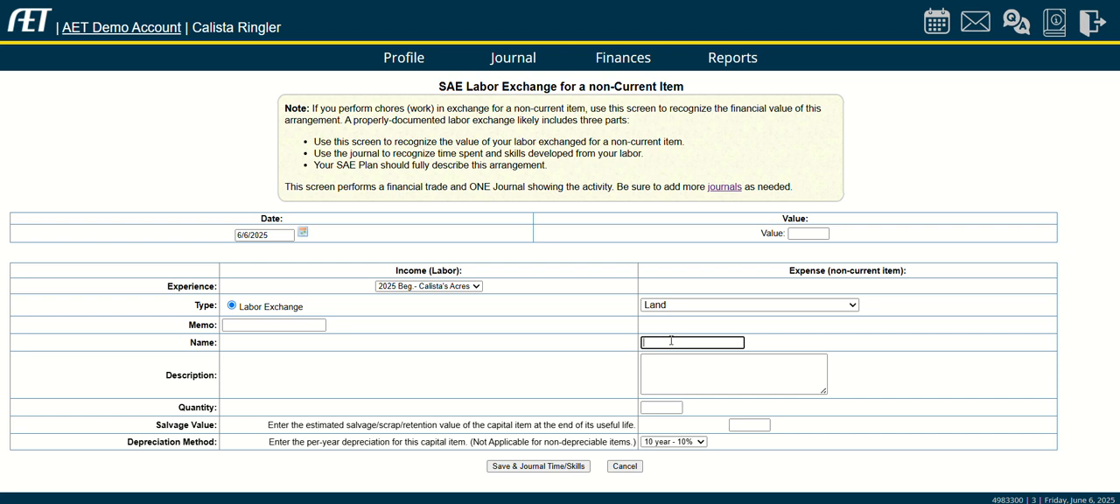
{"action": "type", "text": "Johnson's Corner"}
{"action": "left_click", "coordinate": [672, 378]}
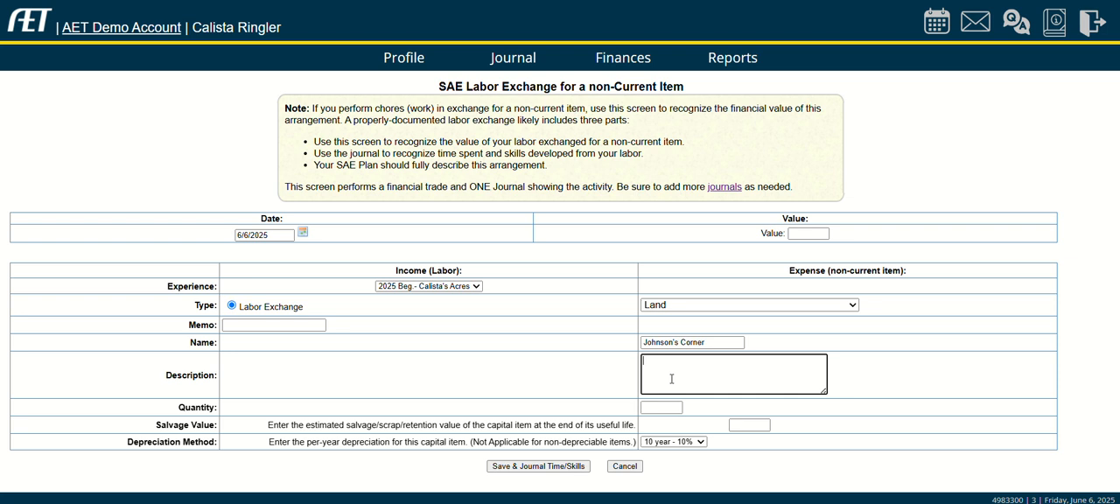
{"action": "type", "text": "number acres,"}
{"action": "type", "text": "valley, sandy soil"}
{"action": "left_click_drag", "start_coordinate": [696, 362], "coordinate": [642, 364]}
Enter "10 ac" as the land's quantity, then look through the available depreciation methods and expense types.
{"action": "left_click", "coordinate": [663, 407]}
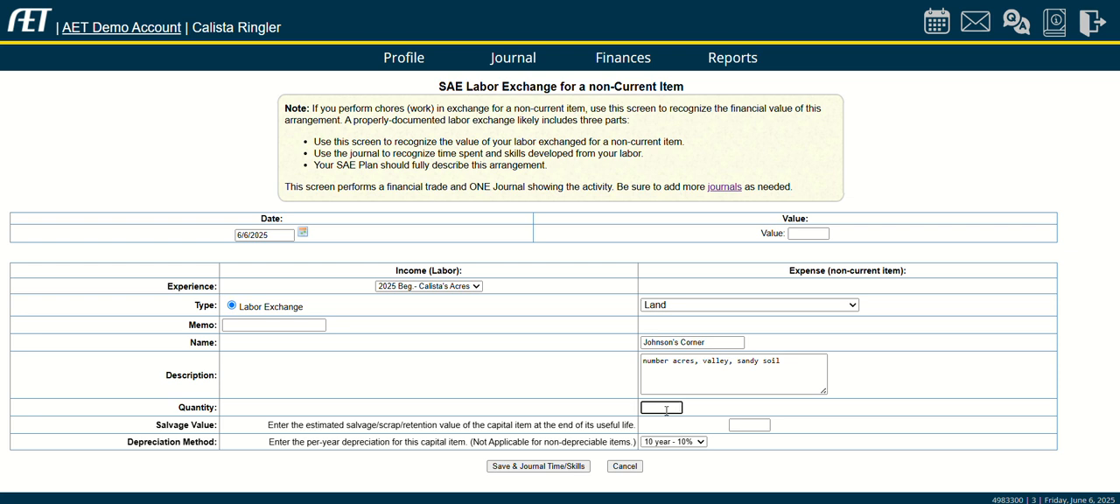
{"action": "type", "text": "10 ac"}
{"action": "left_click", "coordinate": [686, 440]}
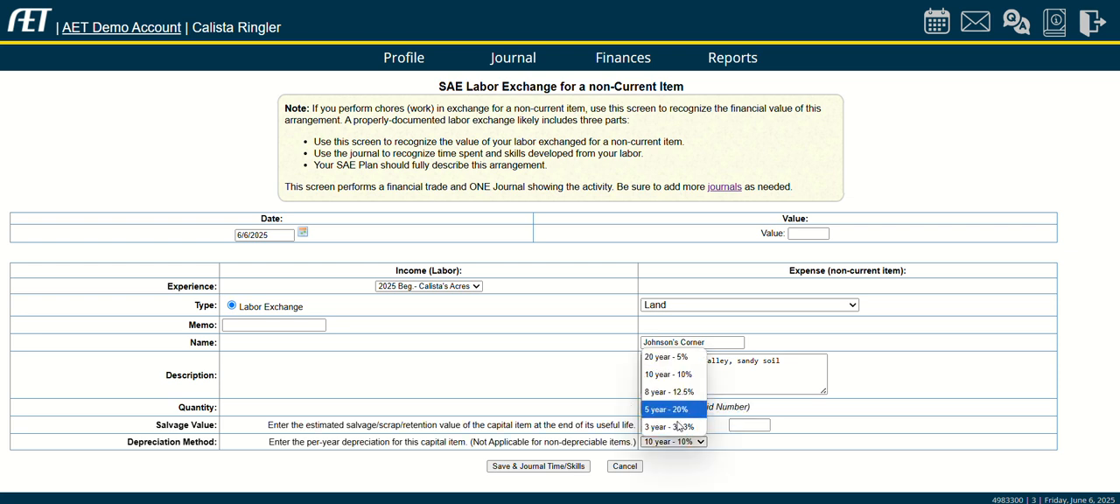
{"action": "left_click", "coordinate": [674, 442]}
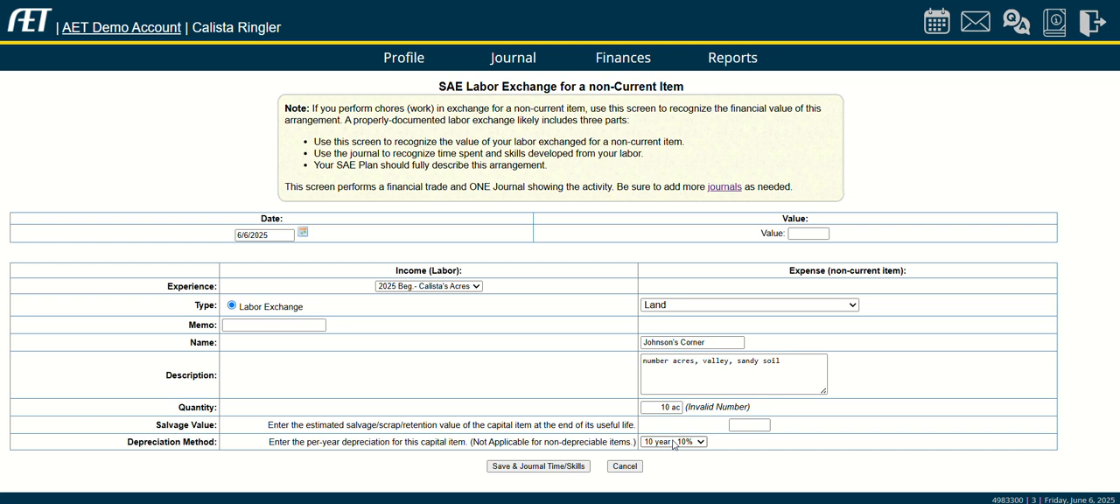
{"action": "left_click", "coordinate": [800, 231]}
{"action": "left_click", "coordinate": [789, 306]}
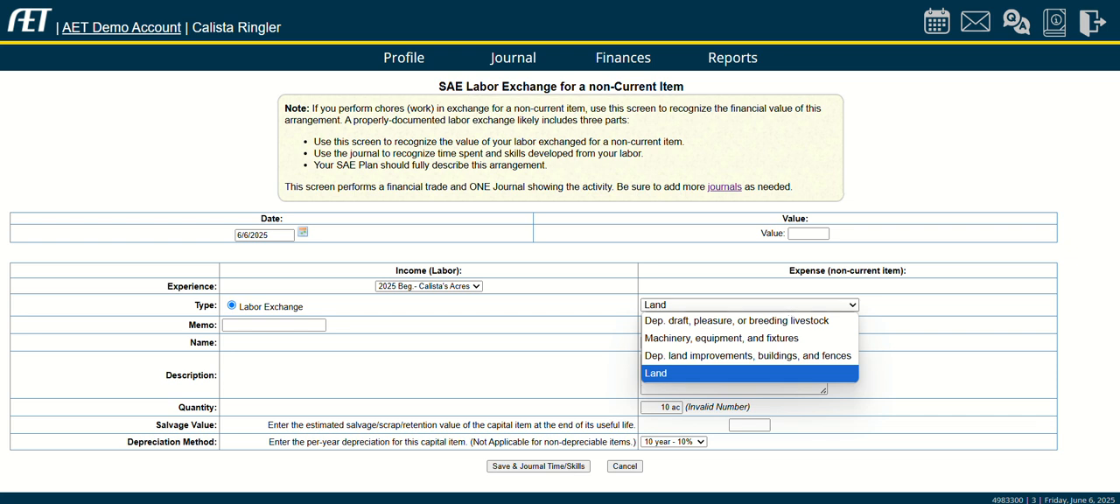
{"action": "key", "text": "Escape"}
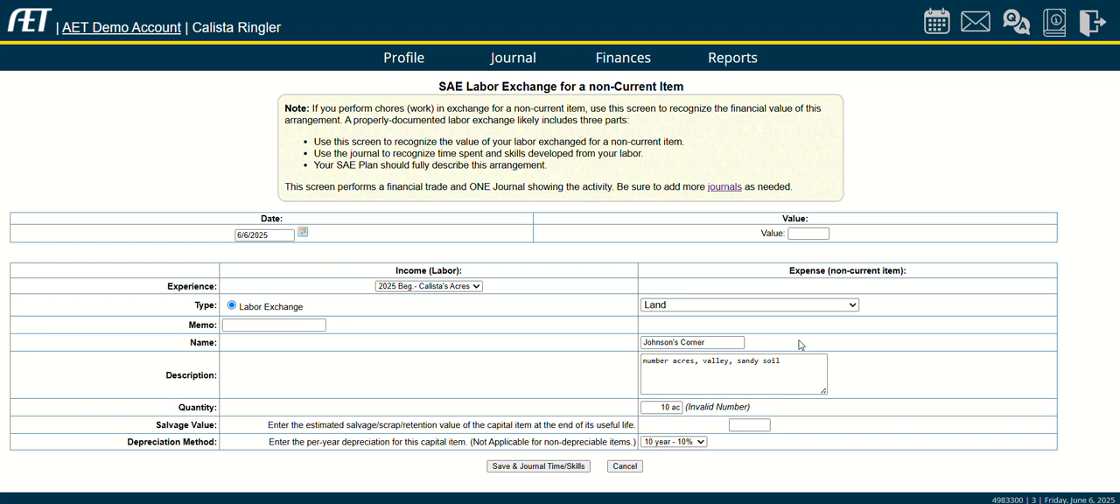
Set the land's depreciation method to 20 year - 5%.
{"action": "left_click", "coordinate": [687, 441]}
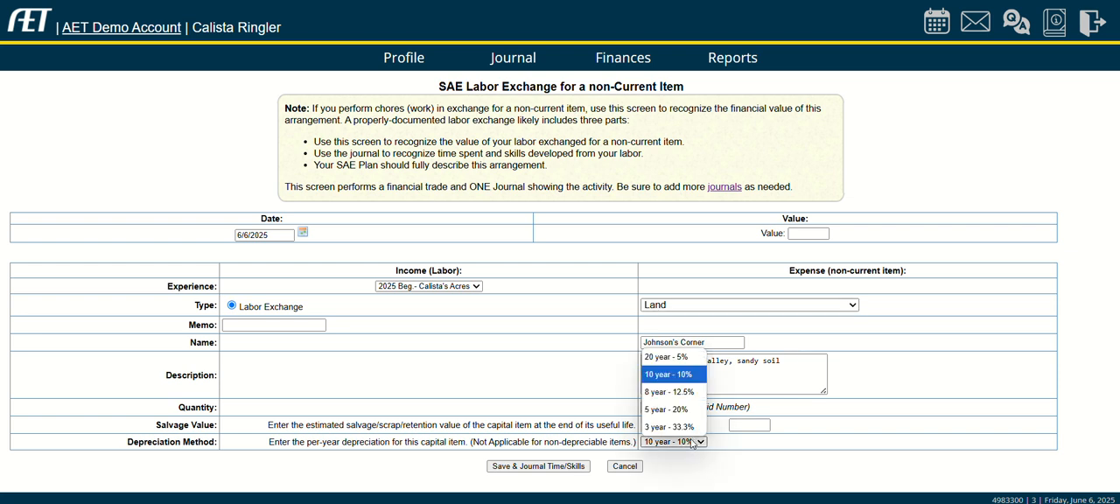
{"action": "left_click", "coordinate": [679, 357]}
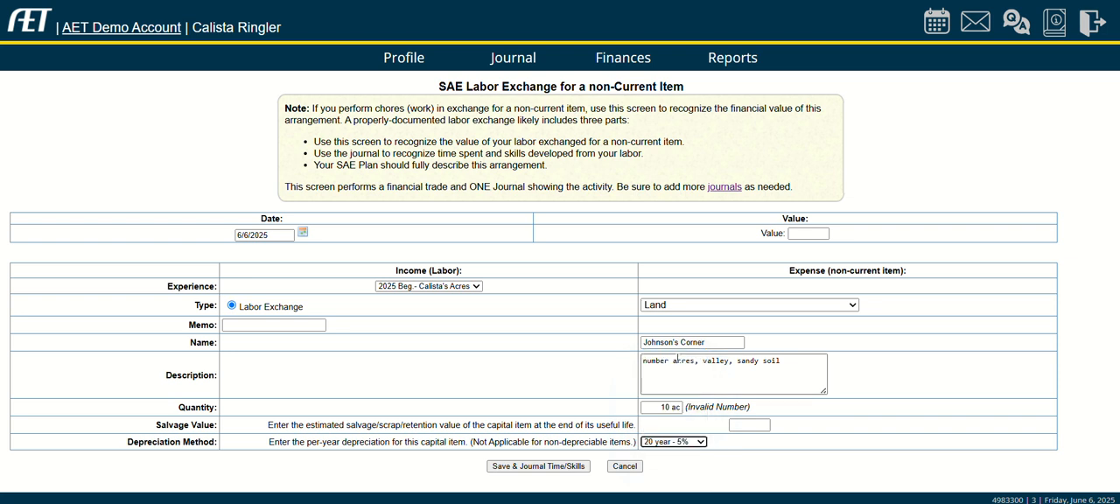
{"action": "left_click", "coordinate": [749, 425]}
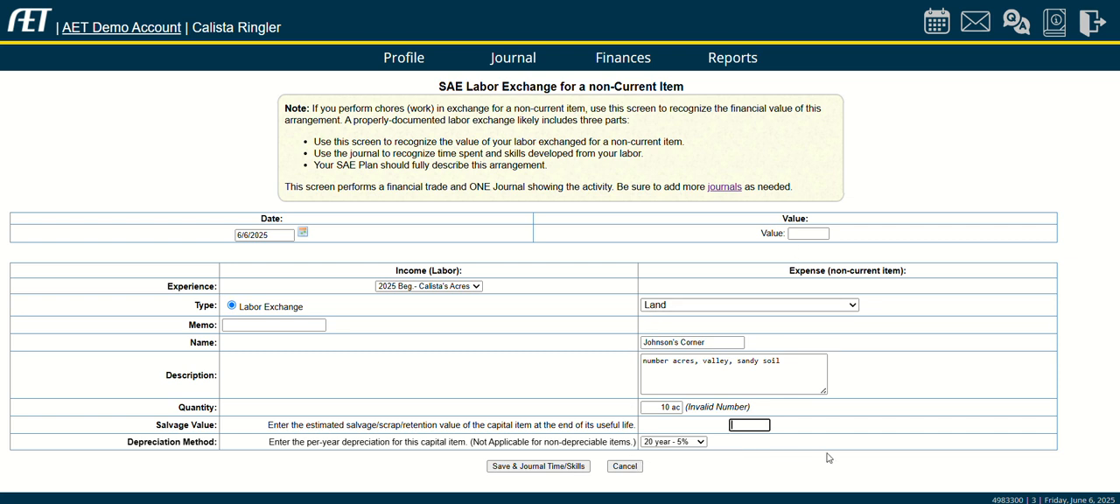
Enter 50000 as the labor exchange value and 50000 as the land's salvage value.
{"action": "left_click", "coordinate": [808, 233]}
{"action": "type", "text": "50"}
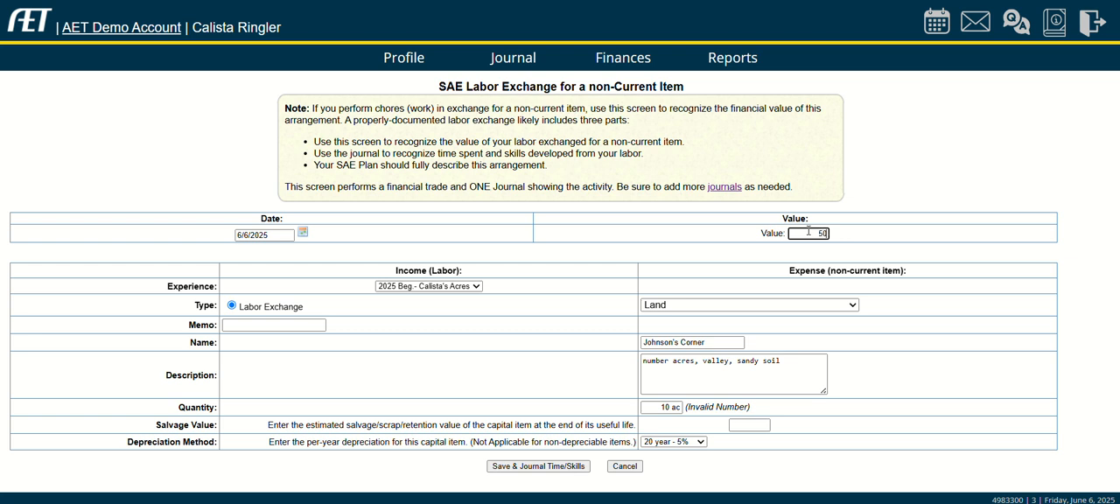
{"action": "type", "text": "000"}
{"action": "left_click", "coordinate": [747, 426]}
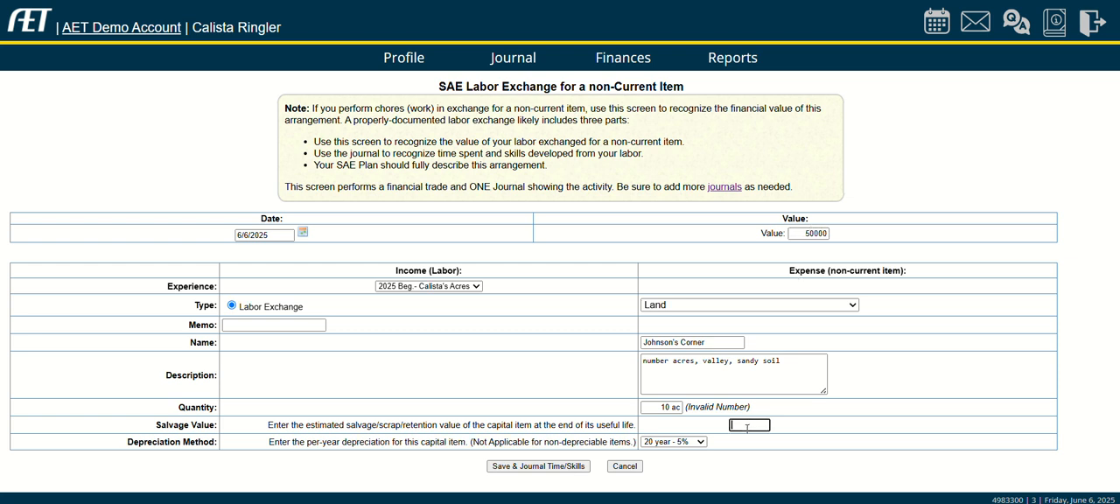
{"action": "type", "text": "50000"}
{"action": "left_click", "coordinate": [740, 425]}
{"action": "left_click", "coordinate": [538, 468]}
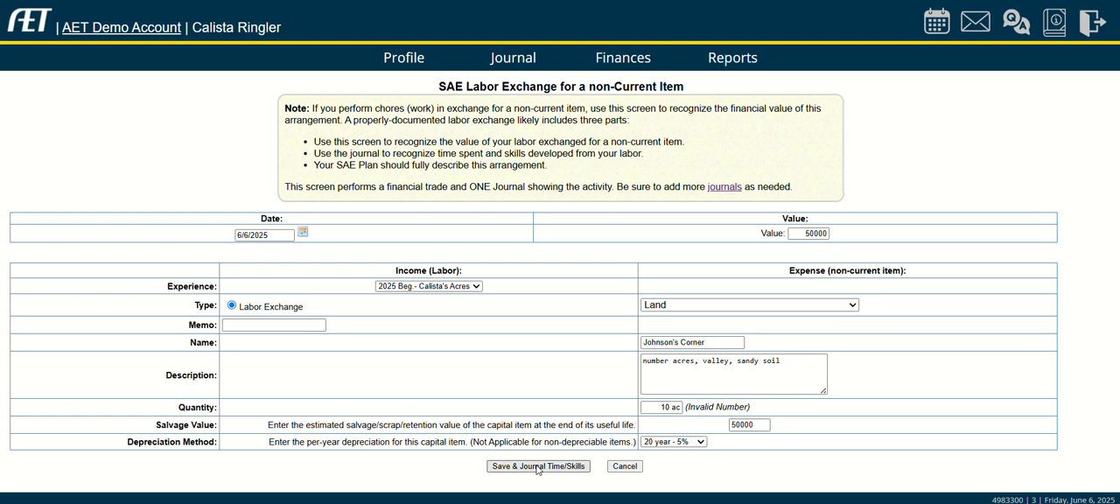
Change the land's salvage value to 40000 and try to save the labor exchange.
{"action": "left_click", "coordinate": [756, 424]}
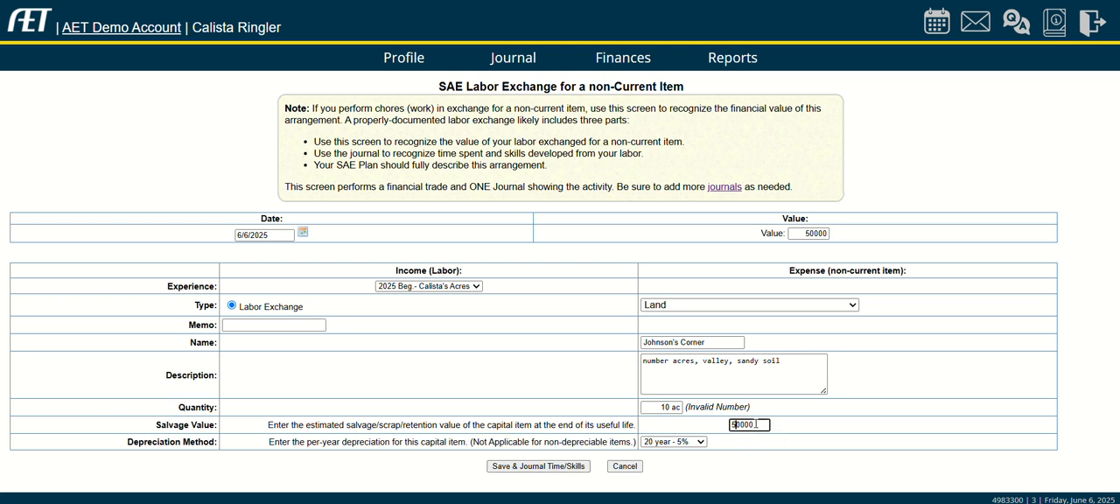
{"action": "key", "text": "BackSpace"}
{"action": "type", "text": "4"}
{"action": "left_click", "coordinate": [567, 466]}
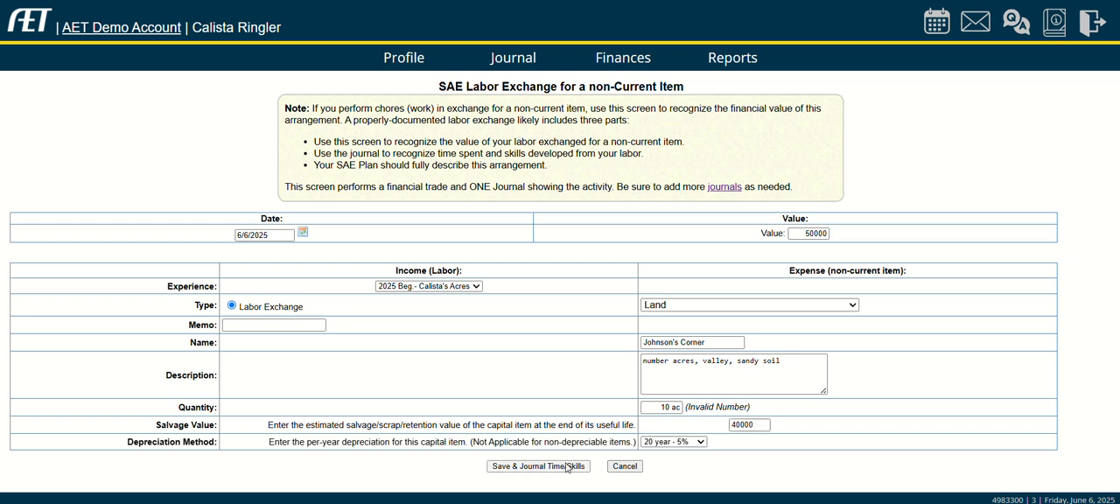
{"action": "left_click", "coordinate": [567, 466]}
Set the land's salvage value to 50000 and save the labor exchange, continuing to its journal entry.
{"action": "left_click", "coordinate": [736, 424]}
{"action": "key", "text": "BackSpace"}
{"action": "type", "text": "5"}
{"action": "left_click", "coordinate": [538, 466]}
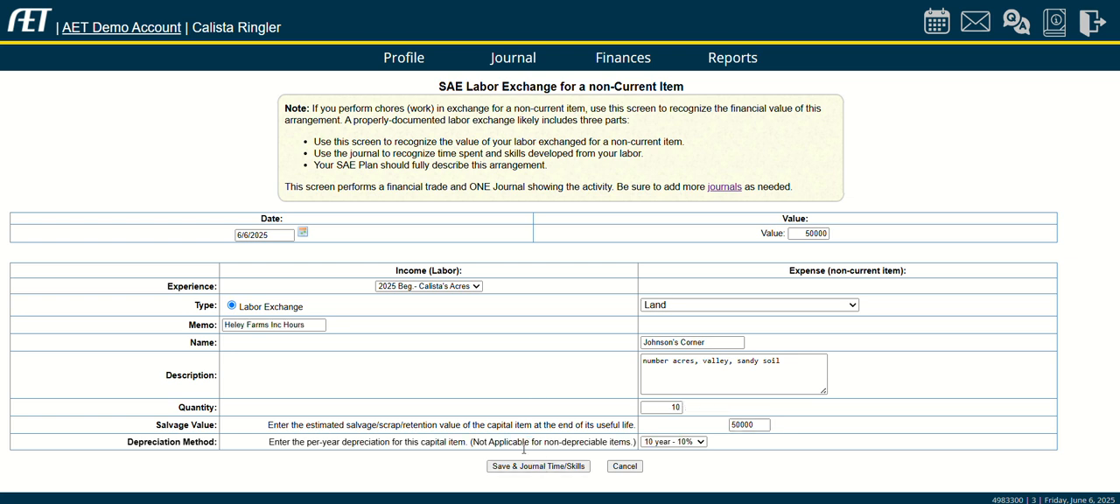
{"action": "left_click", "coordinate": [512, 466]}
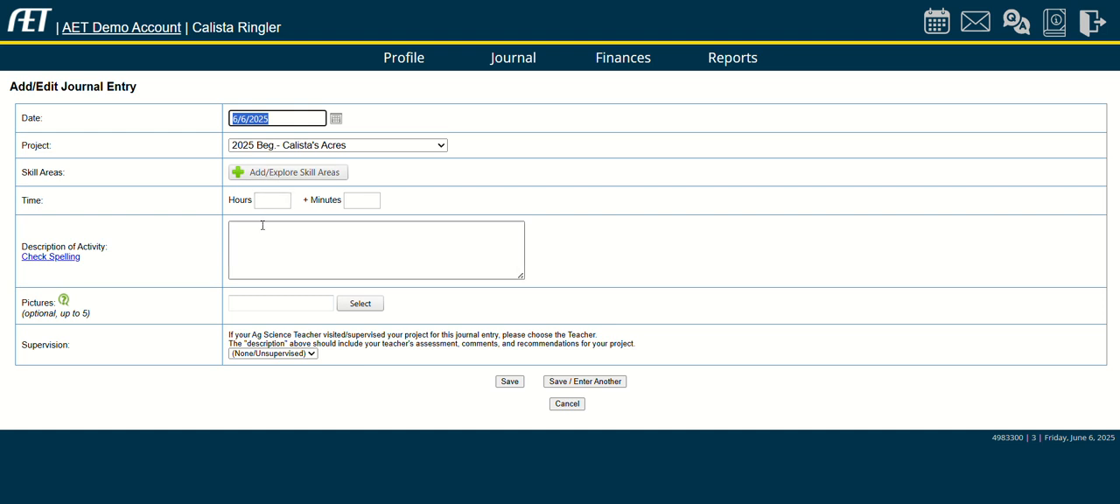
Check the journal entry's project choices, keep the preselected project and set the time to 150 hours.
{"action": "left_click", "coordinate": [268, 147]}
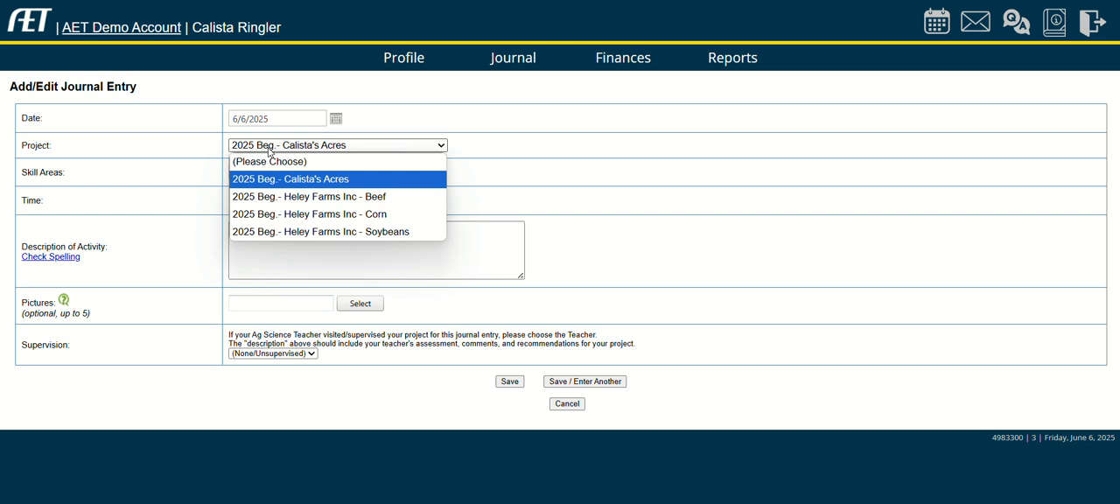
{"action": "left_click", "coordinate": [269, 151]}
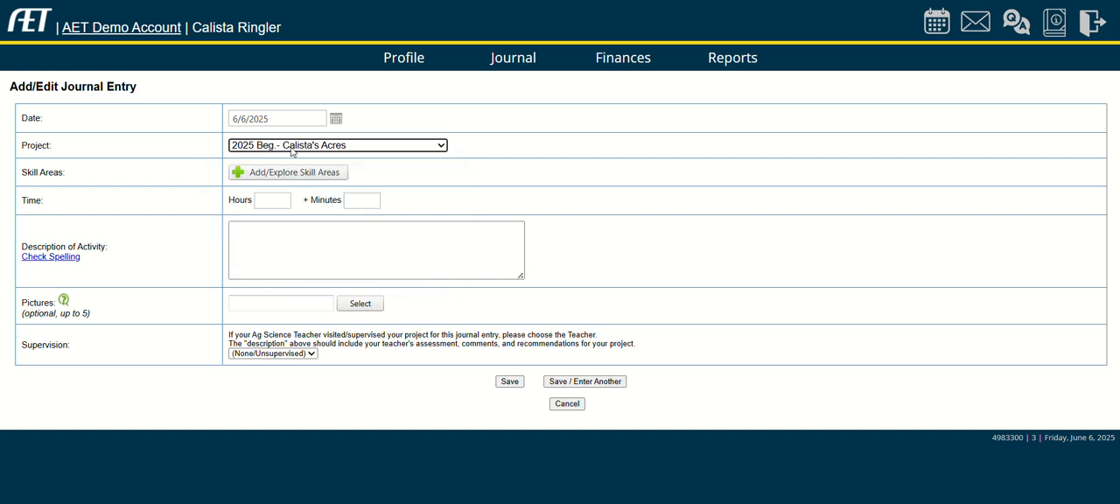
{"action": "left_click", "coordinate": [271, 202]}
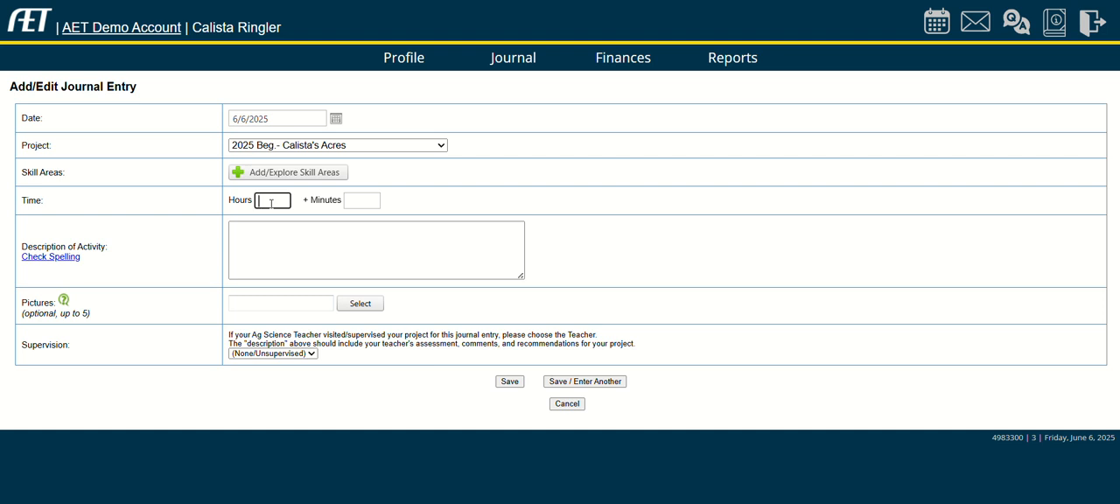
{"action": "type", "text": "150"}
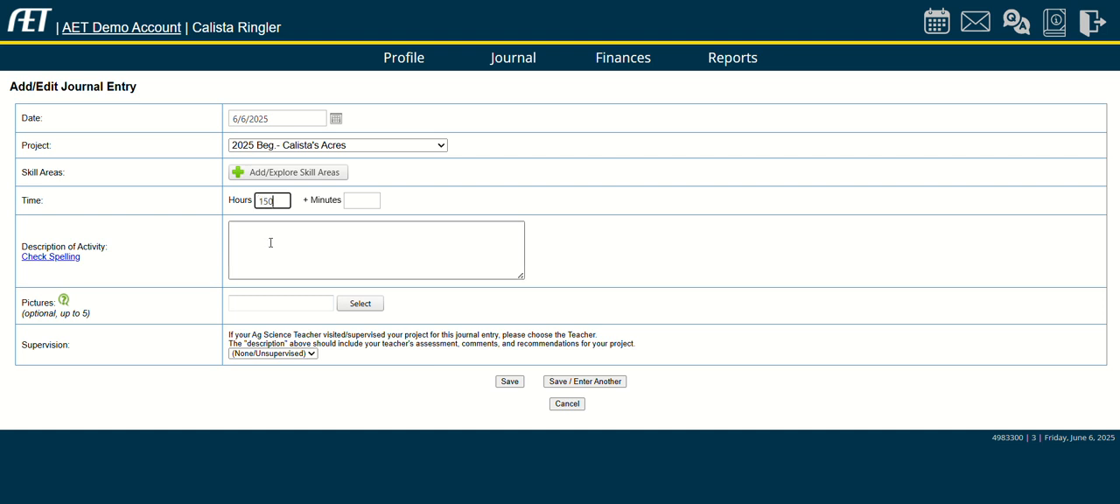
{"action": "left_click", "coordinate": [271, 242]}
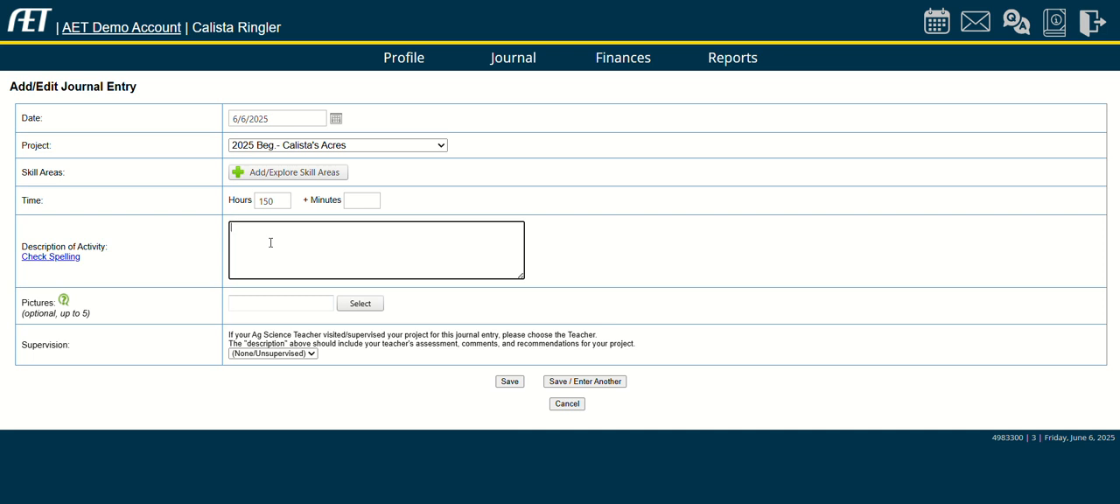
{"action": "type", "text": "Time was spent fixing, performing mainten"}
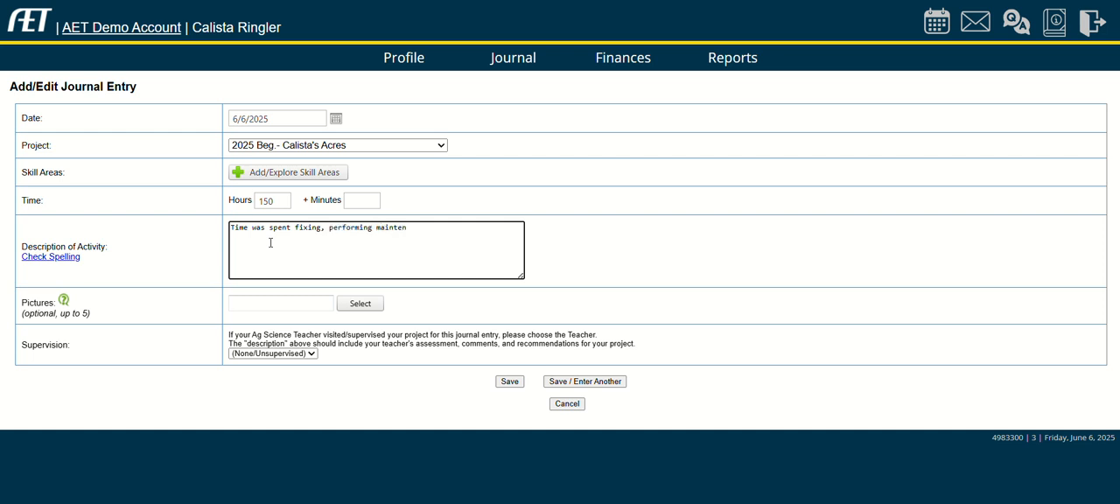
{"action": "key", "text": "BackSpace"}
{"action": "key", "text": "BackSpace"}
{"action": "key", "text": "BackSpace"}
{"action": "key", "text": "BackSpace"}
{"action": "key", "text": "BackSpace"}
{"action": "key", "text": "BackSpace"}
{"action": "key", "text": "BackSpace"}
{"action": "key", "text": "BackSpace"}
{"action": "key", "text": "BackSpace"}
{"action": "key", "text": "BackSpace"}
{"action": "key", "text": "BackSpace"}
{"action": "key", "text": "BackSpace"}
{"action": "key", "text": "BackSpace"}
{"action": "key", "text": "BackSpace"}
{"action": "key", "text": "BackSpace"}
{"action": "key", "text": "BackSpace"}
{"action": "key", "text": "BackSpace"}
{"action": "key", "text": "BackSpace"}
{"action": "key", "text": "BackSpace"}
{"action": "key", "text": "BackSpace"}
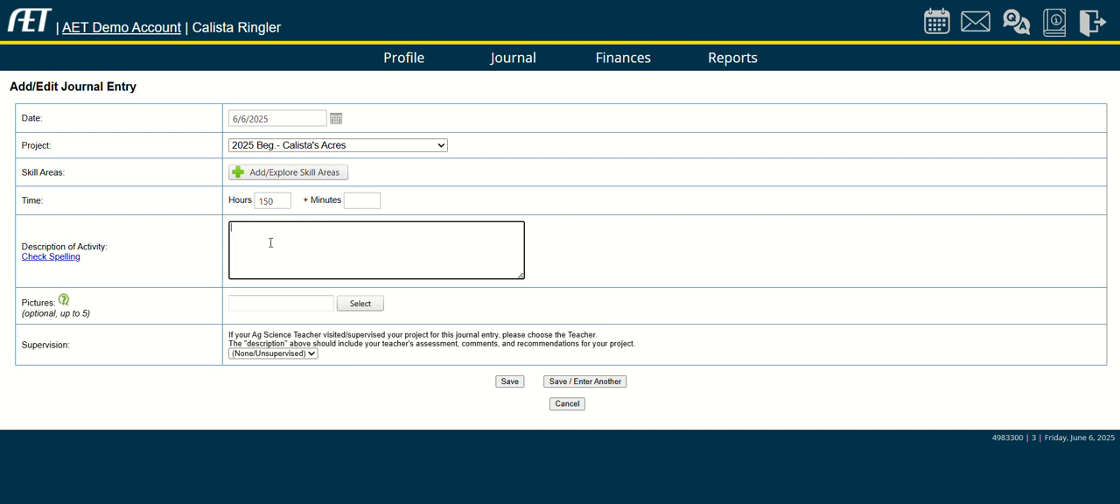
Enter the activity description "Clearing trees, rocks, and working Johnson's Corner of 10 acres.", with its spelling corrected.
{"action": "type", "text": "Clearing trees, rocks, and wokring Johns"}
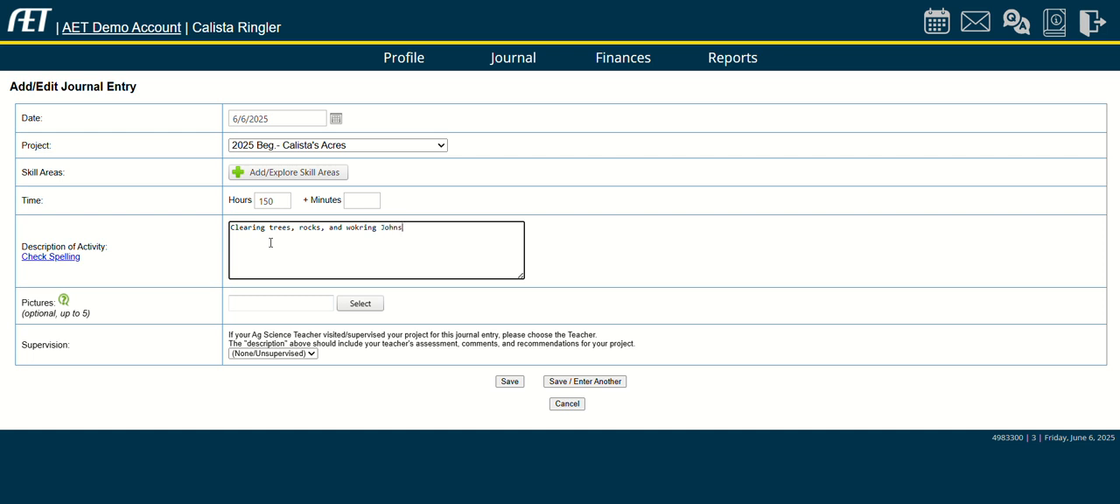
{"action": "type", "text": "on's Corner of 10 acres."}
{"action": "left_click", "coordinate": [363, 230]}
{"action": "key", "text": "BackSpace"}
{"action": "key", "text": "BackSpace"}
{"action": "type", "text": "rk"}
Extend the activity description with "I applied __ pounds of lime at a rate of ___".
{"action": "left_click", "coordinate": [517, 226]}
{"action": "type", "text": "I applied "}
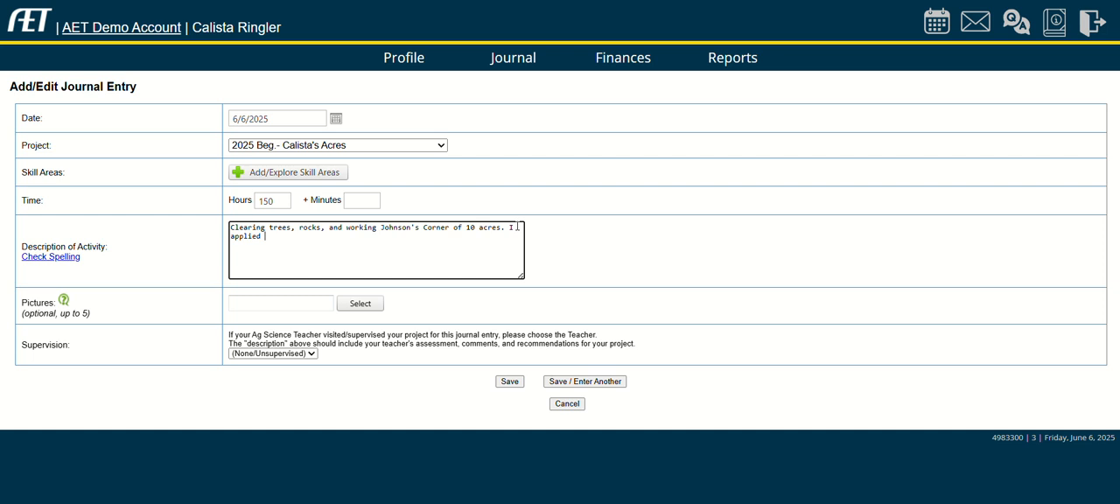
{"action": "type", "text": "__ o"}
{"action": "key", "text": "BackSpace"}
{"action": "type", "text": "pounds of lime at a rate of ___. Lime a"}
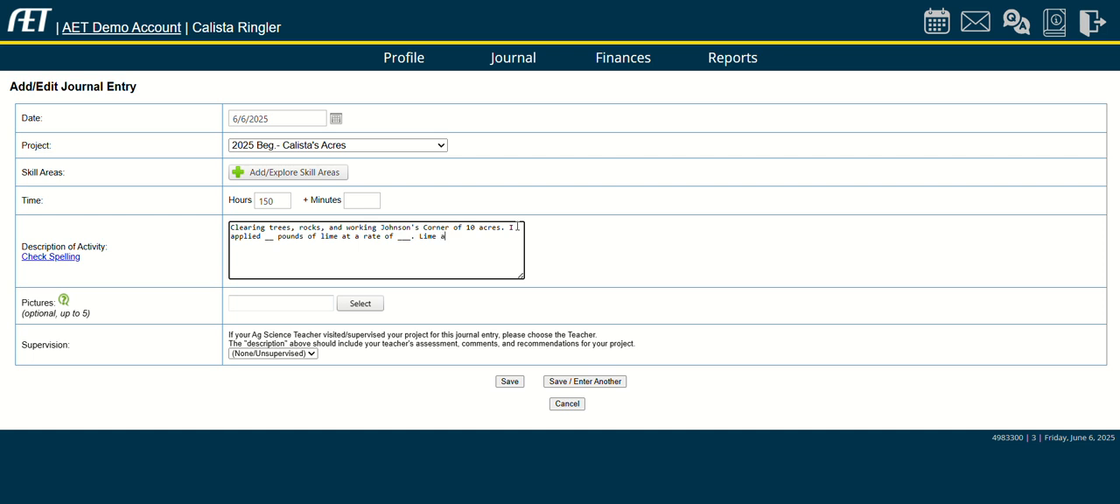
{"action": "type", "text": "nd equipment "}
{"action": "type", "text": "were"}
{"action": "type", "text": " part of"}
Complete the description with "Lime and equipment were rented at a price of 10 hours per 1 hour borrowed." and try to save the entry.
{"action": "key", "text": "BackSpace"}
{"action": "key", "text": "BackSpace"}
{"action": "key", "text": "BackSpace"}
{"action": "key", "text": "BackSpace"}
{"action": "key", "text": "BackSpace"}
{"action": "key", "text": "BackSpace"}
{"action": "key", "text": "BackSpace"}
{"action": "key", "text": "BackSpace"}
{"action": "type", "text": "rented at a p"}
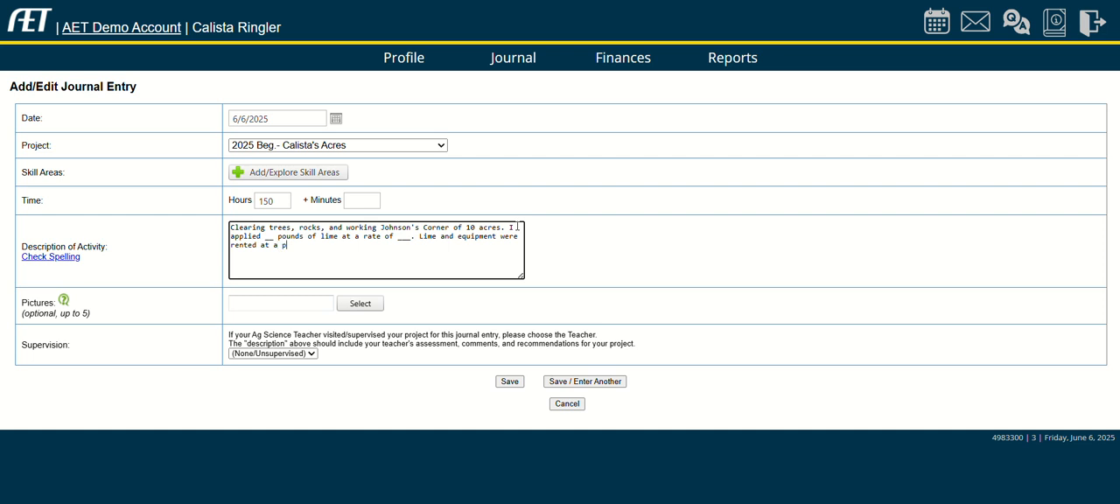
{"action": "type", "text": "rice of 10 hours per 1 hour borrowed."}
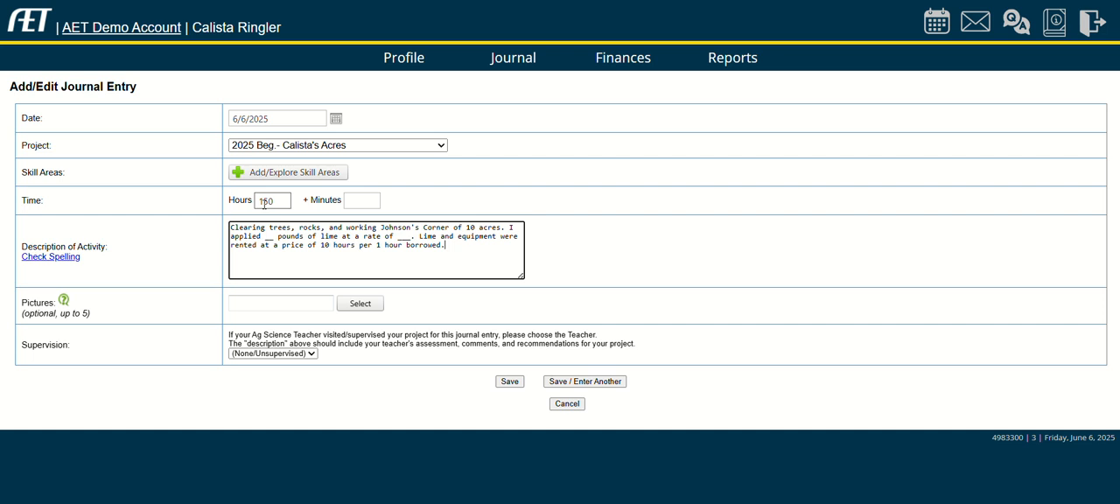
{"action": "left_click", "coordinate": [504, 383]}
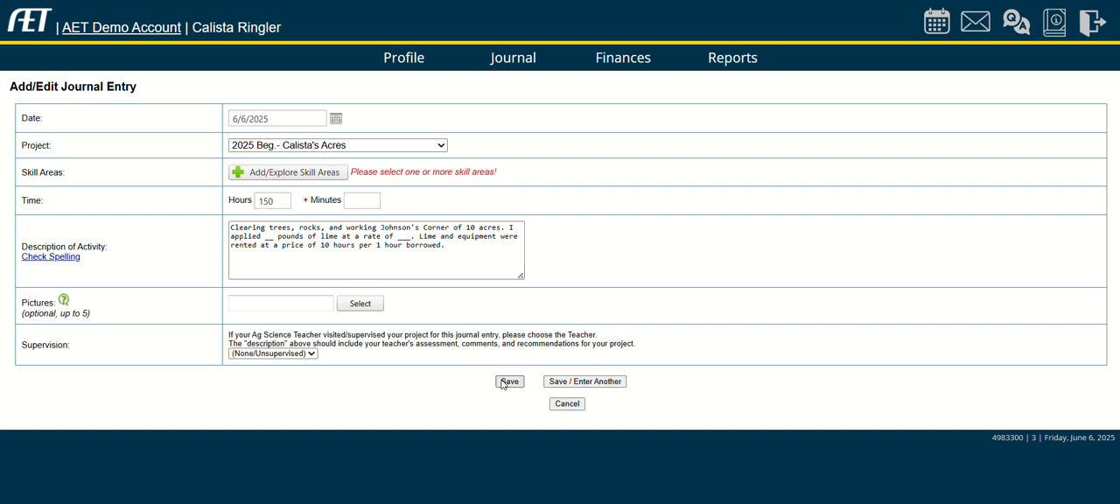
Add the Plant Systems skill PS.01.02, "Prepare and manage growing media for use in plant systems", to the journal entry.
{"action": "right_click", "coordinate": [265, 174]}
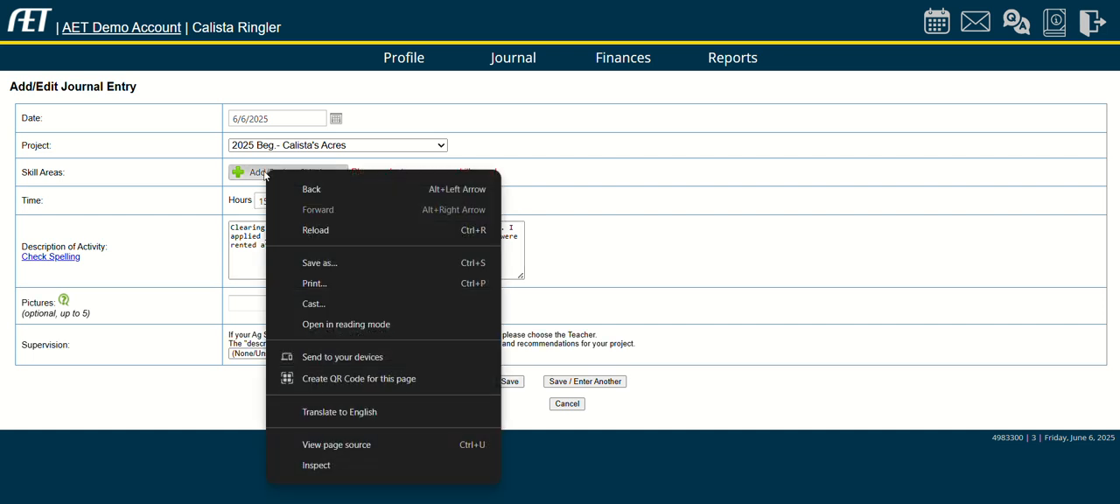
{"action": "left_click", "coordinate": [265, 175]}
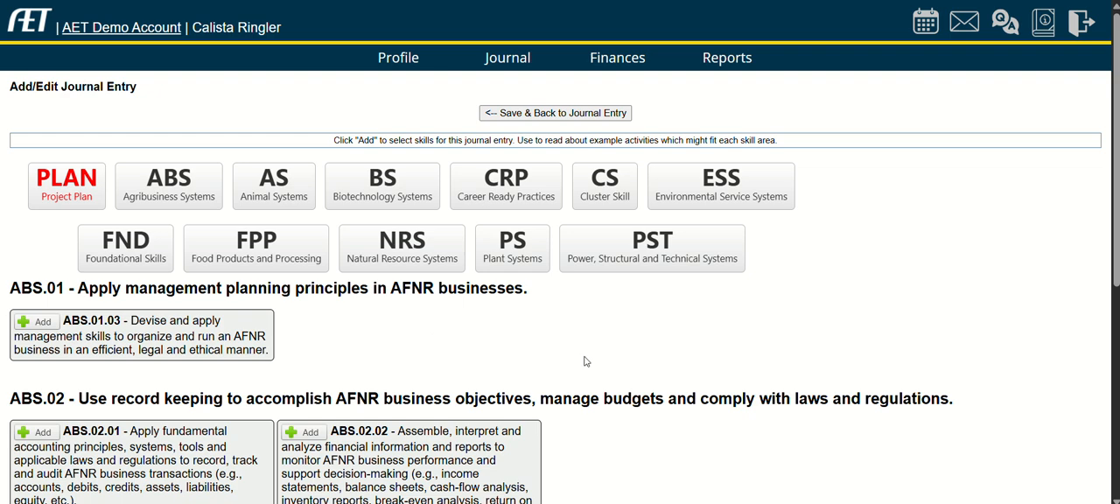
{"action": "left_click", "coordinate": [524, 255]}
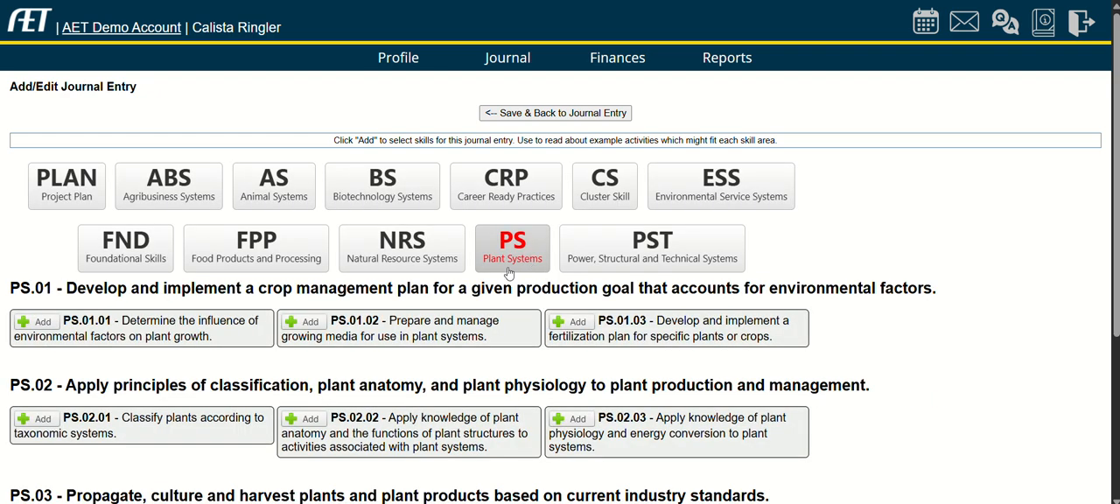
{"action": "left_click", "coordinate": [307, 322]}
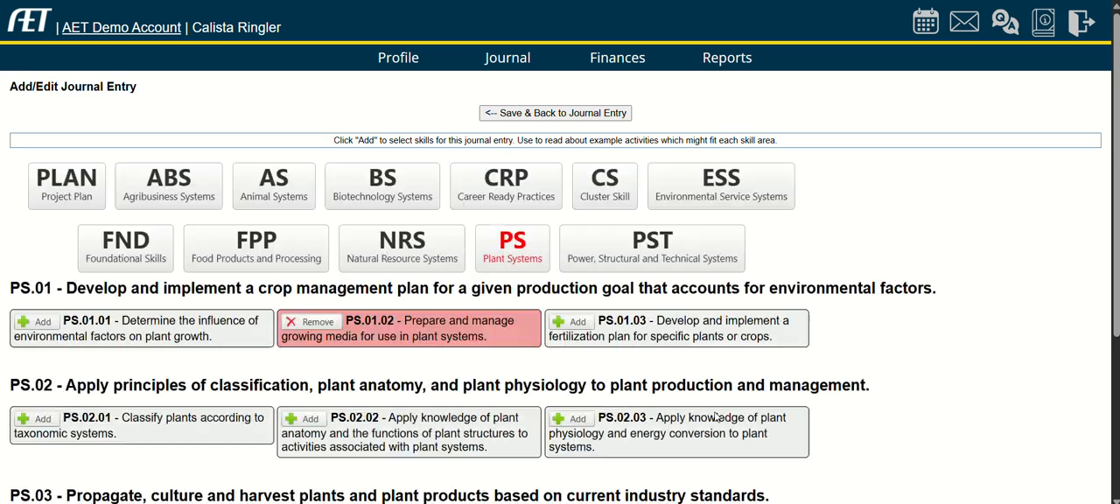
{"action": "left_click", "coordinate": [555, 113]}
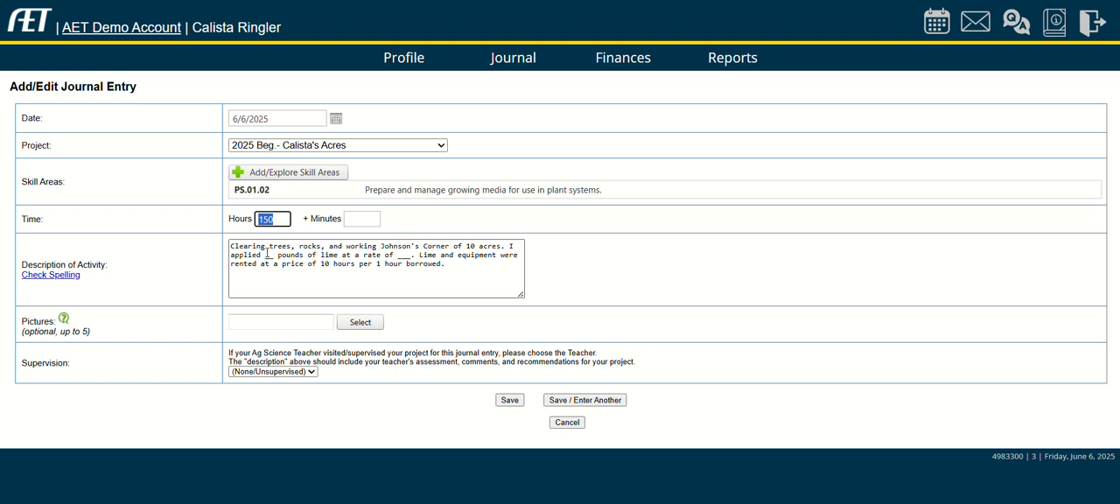
Save the journal entry, and start a new loan in the Loan Manager.
{"action": "left_click", "coordinate": [516, 403]}
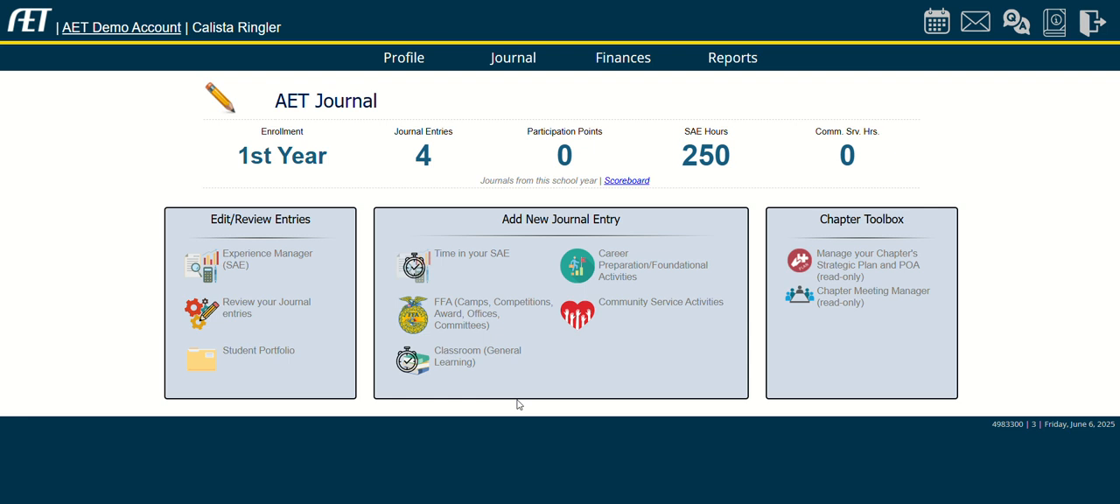
{"action": "left_click", "coordinate": [646, 64]}
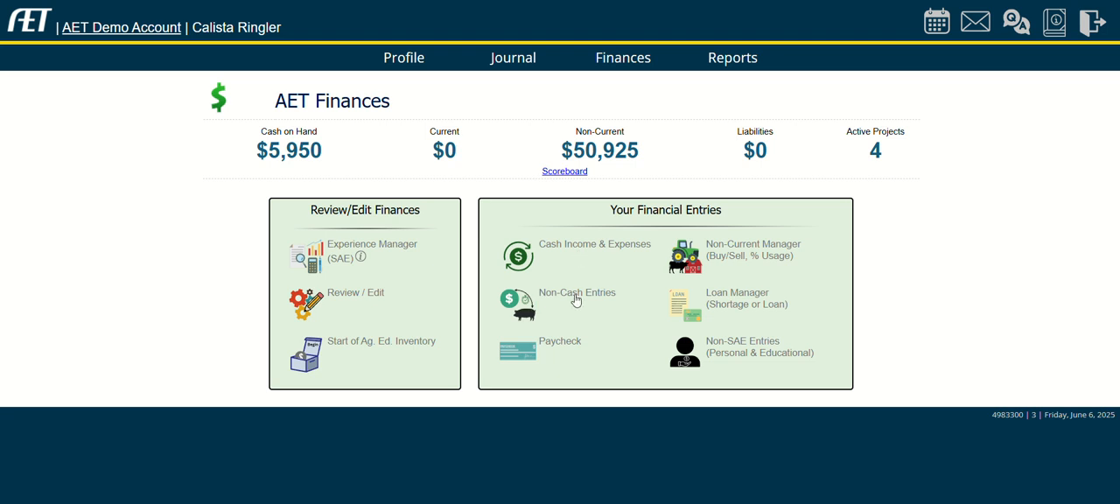
{"action": "left_click", "coordinate": [727, 303]}
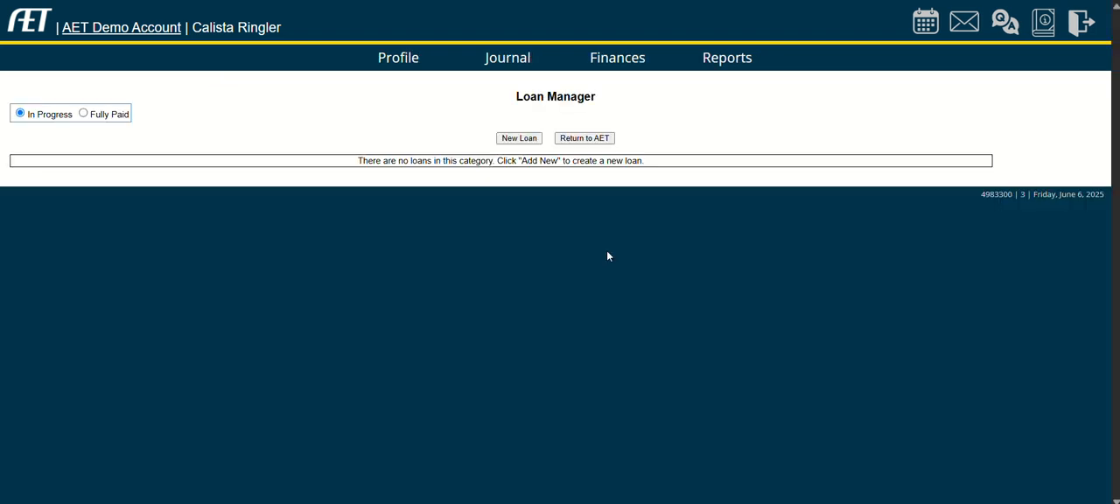
{"action": "left_click", "coordinate": [518, 138]}
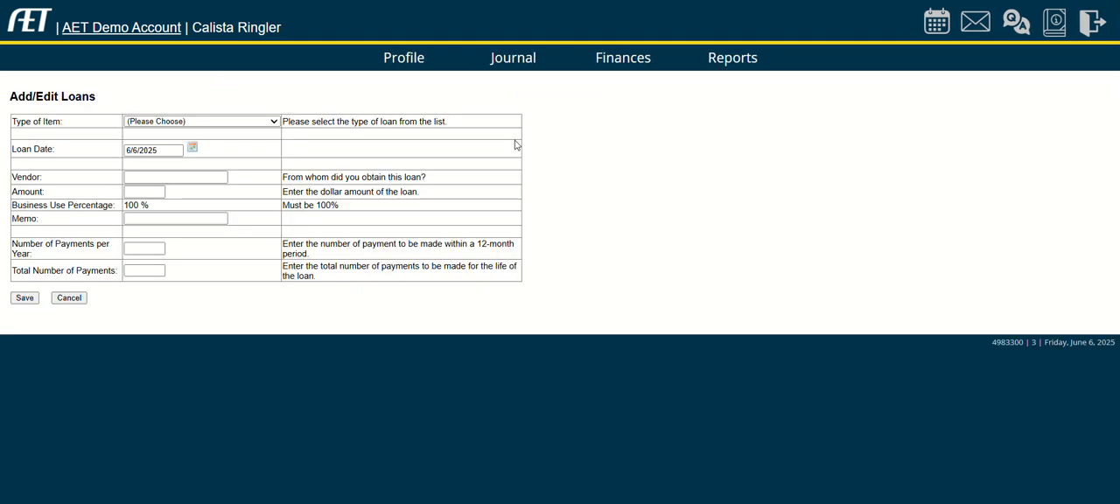
Set the loan type to Real Estate Mortgages, Contracts, with Local Bank as the vendor and an amount of 50000.
{"action": "left_click", "coordinate": [146, 122]}
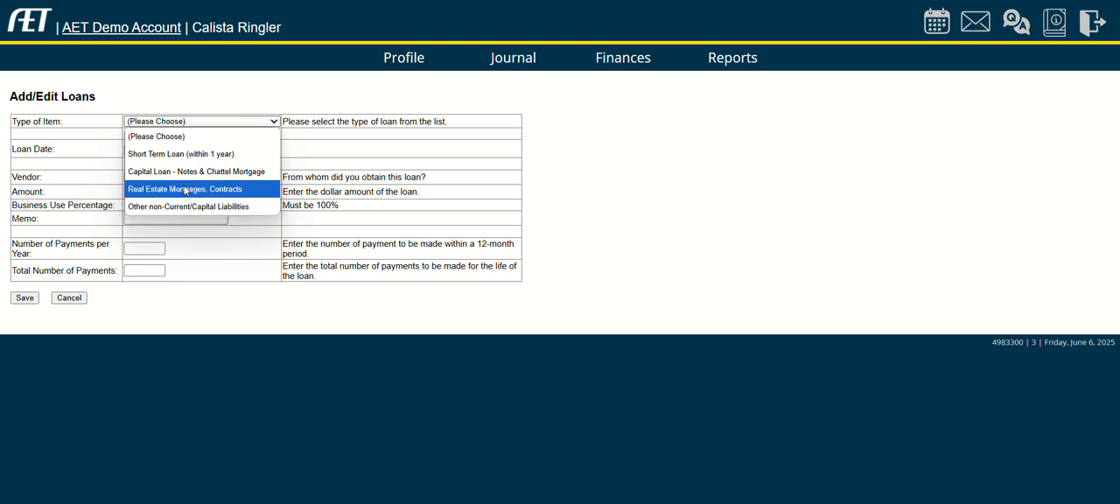
{"action": "left_click", "coordinate": [186, 189]}
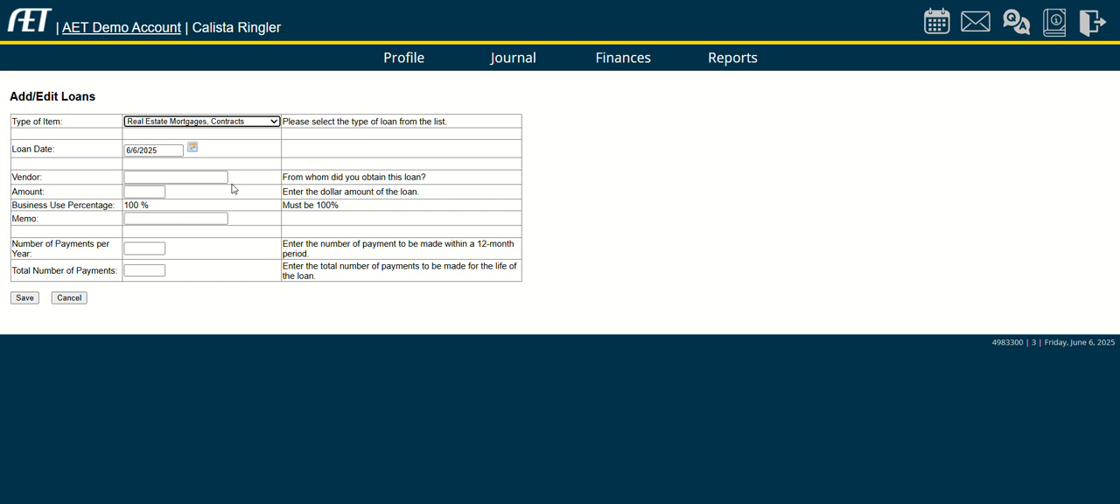
{"action": "left_click", "coordinate": [221, 176]}
{"action": "left_click", "coordinate": [172, 175]}
{"action": "type", "text": "Local Bank"}
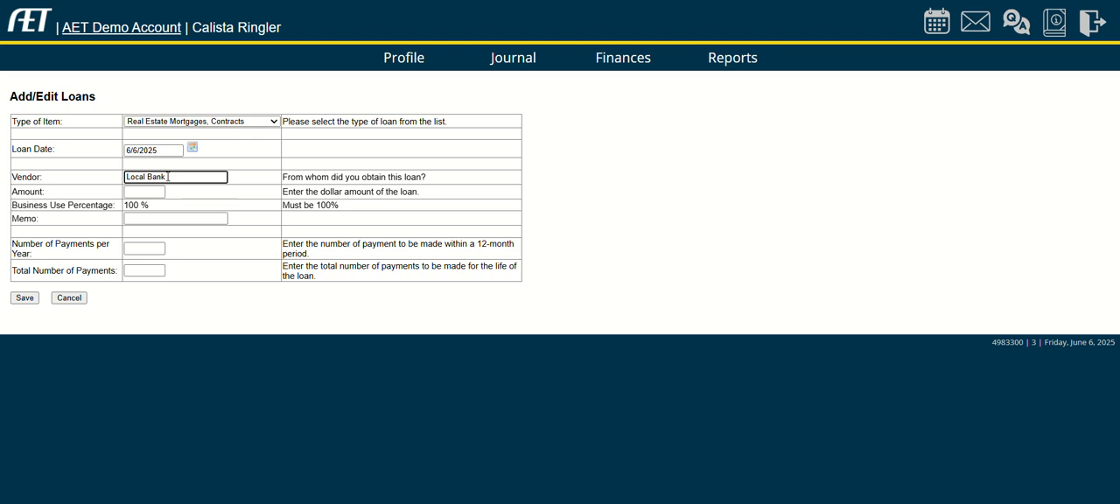
{"action": "left_click", "coordinate": [145, 191]}
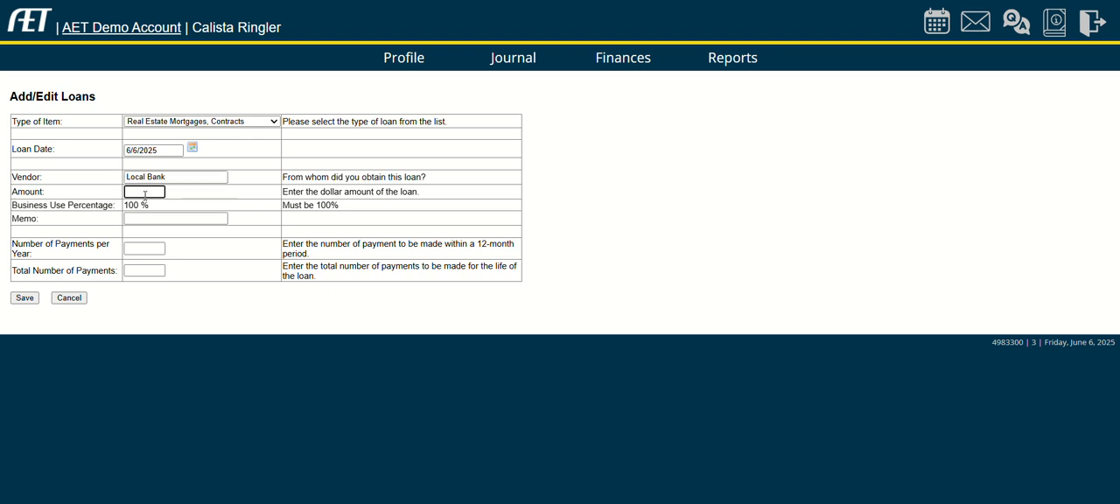
{"action": "type", "text": "50000"}
{"action": "mouse_move", "coordinate": [159, 191]}
{"action": "left_mouse_down"}
{"action": "mouse_move", "coordinate": [143, 194]}
{"action": "mouse_move", "coordinate": [171, 200]}
{"action": "left_mouse_up"}
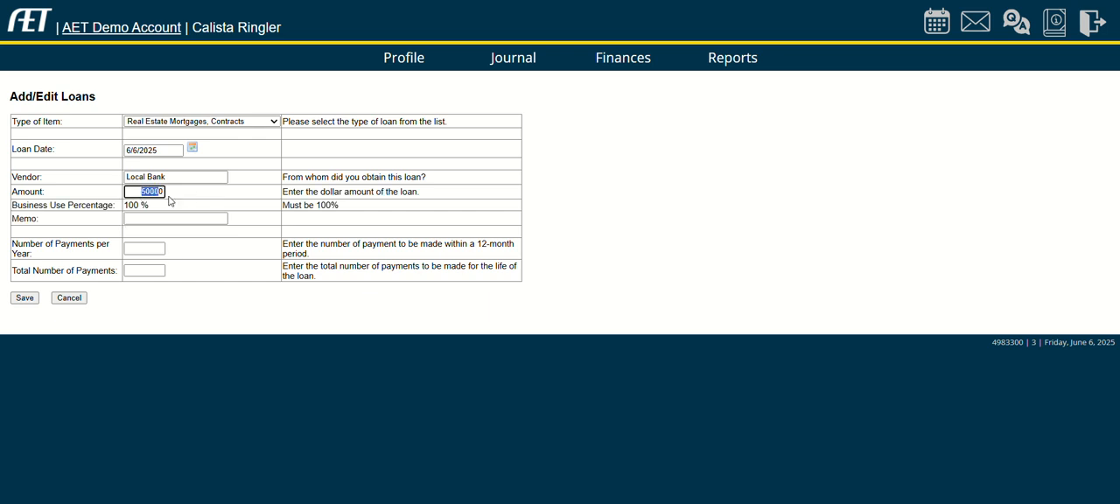
{"action": "left_click", "coordinate": [168, 205]}
{"action": "left_click", "coordinate": [169, 219]}
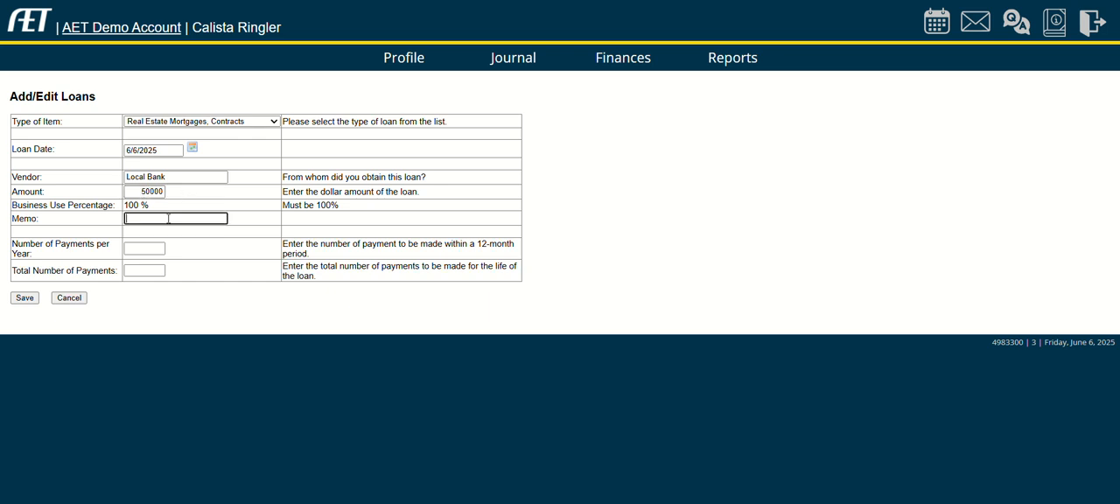
Enter the loan memo "purhcasing of Johnson's Corner from Heley Farms In", with the capitalization of "Corner" corrected.
{"action": "type", "text": "purhcasing of"}
{"action": "type", "text": " Johnson's COrner "}
{"action": "type", "text": "from"}
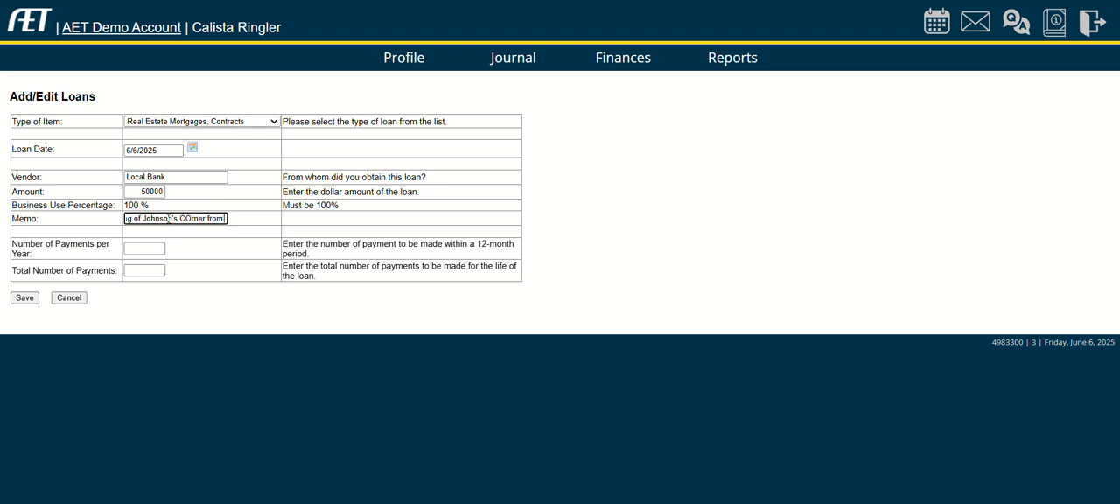
{"action": "type", "text": " Heley Farms In"}
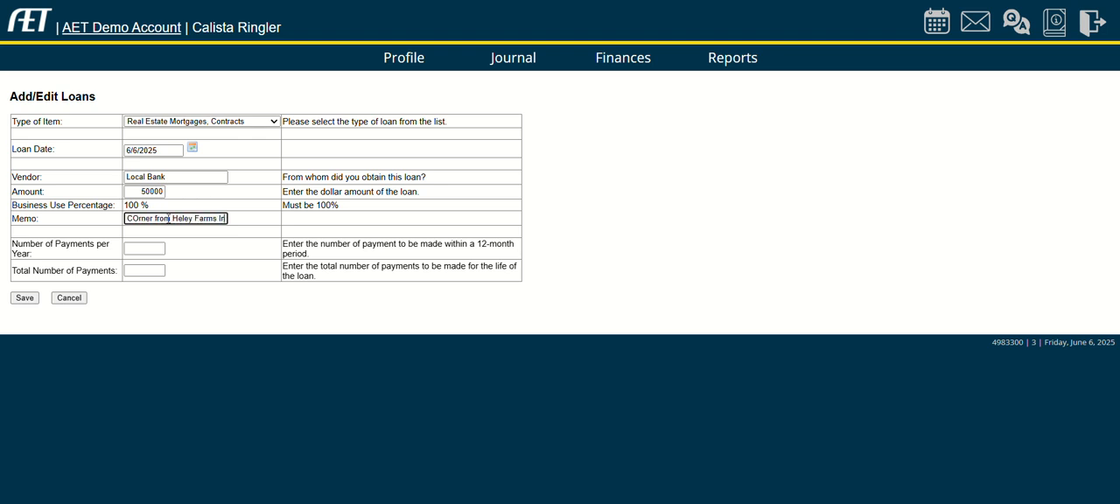
{"action": "left_click", "coordinate": [136, 218]}
{"action": "key", "text": "BackSpace"}
{"action": "type", "text": "o"}
{"action": "key", "text": "Tab"}
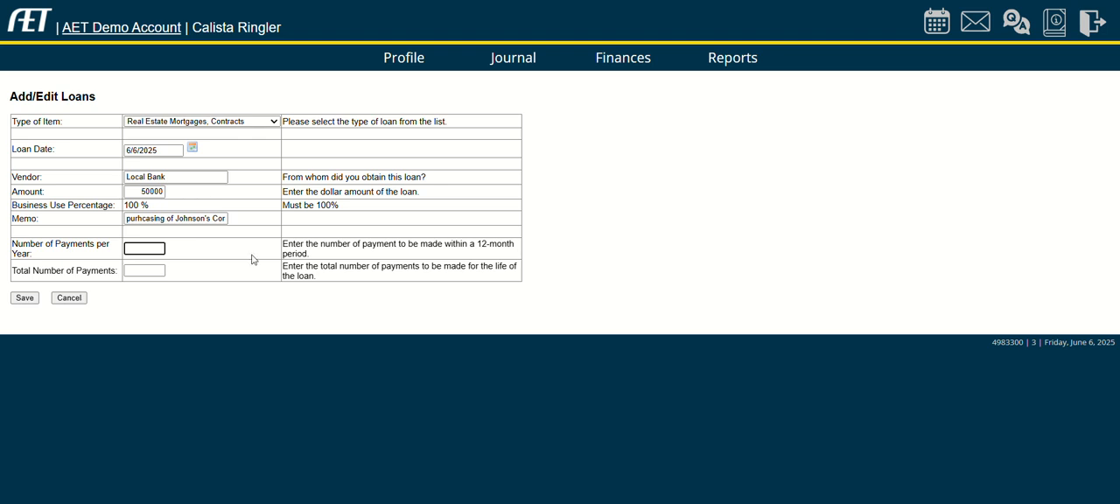
Set the loan to 12 payments per year and 72 total payments, and save it.
{"action": "type", "text": "12"}
{"action": "left_click", "coordinate": [153, 269]}
{"action": "key", "text": "BackSpace"}
{"action": "type", "text": "72"}
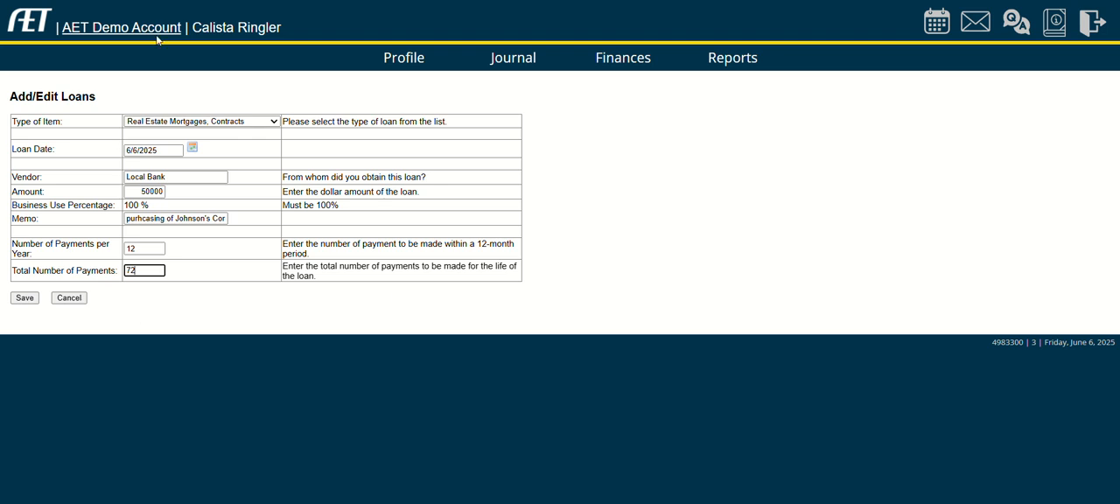
{"action": "left_click", "coordinate": [24, 298]}
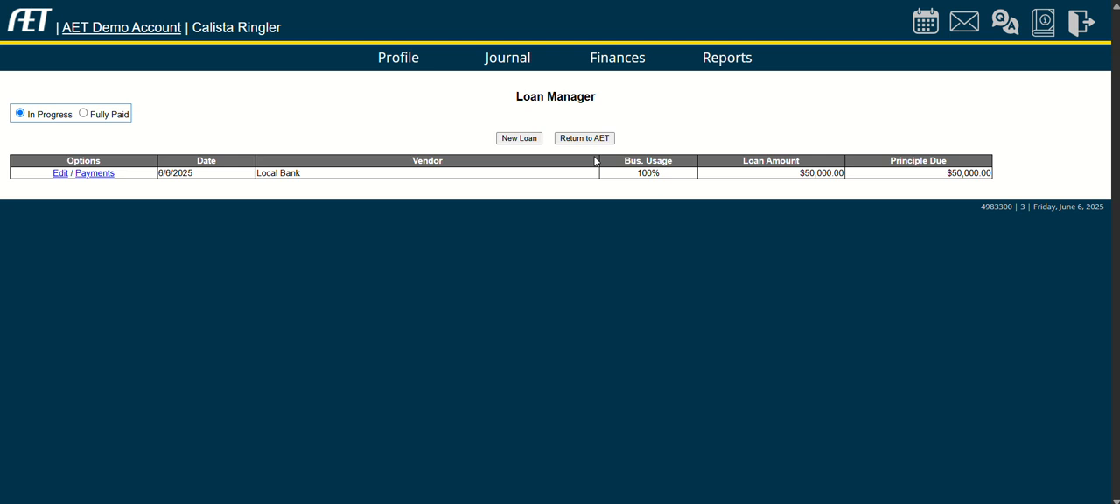
Add a payment to the Local Bank loan with a total of $700.00, interest of $125.00 and the memo "June payment".
{"action": "left_click", "coordinate": [618, 56]}
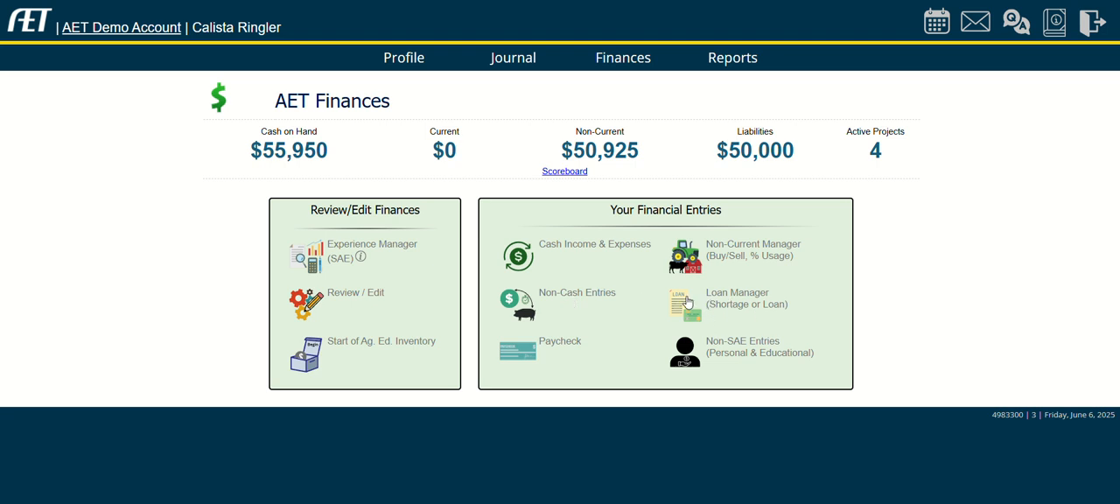
{"action": "left_click", "coordinate": [731, 304]}
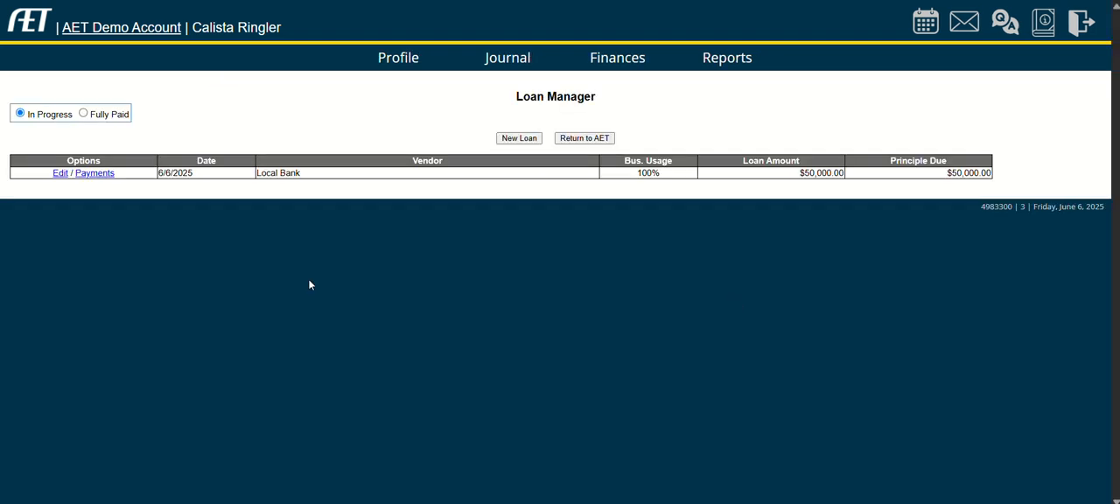
{"action": "left_click", "coordinate": [95, 173]}
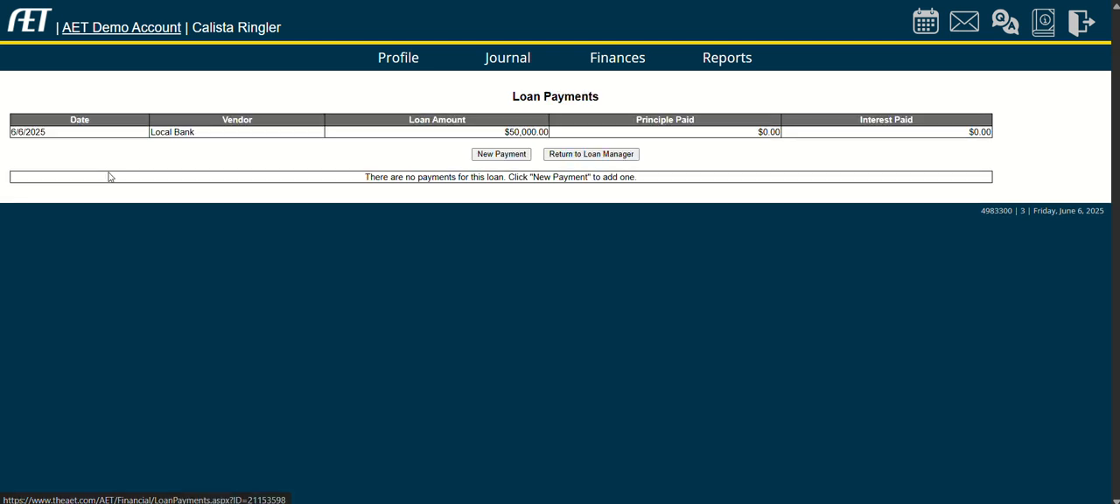
{"action": "left_click", "coordinate": [515, 155]}
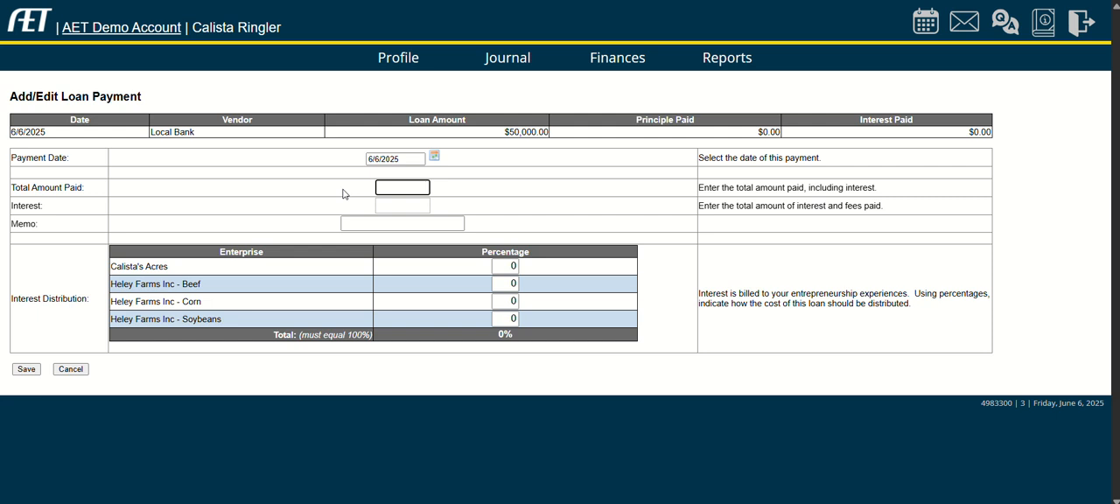
{"action": "type", "text": "700"}
{"action": "key", "text": "Tab"}
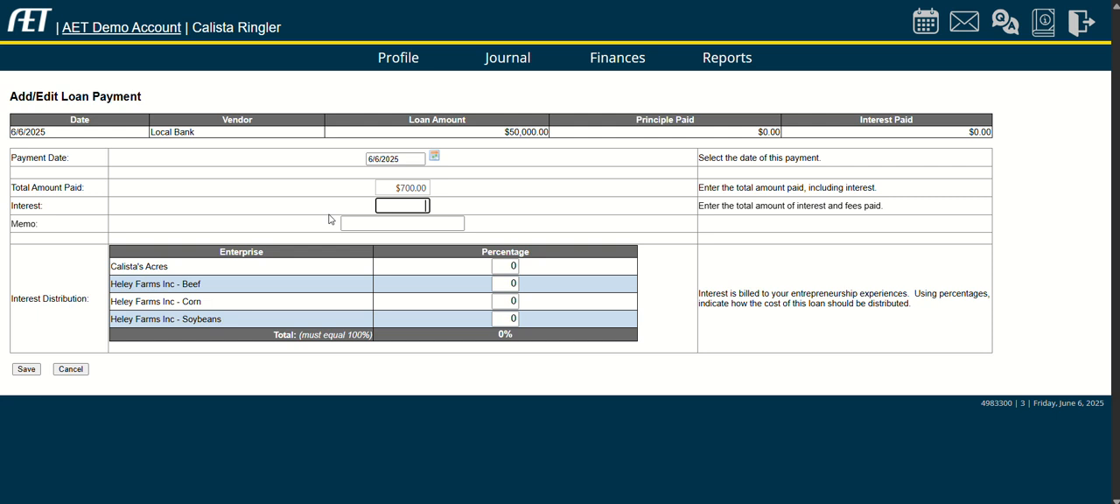
{"action": "type", "text": "125"}
{"action": "left_click", "coordinate": [369, 222]}
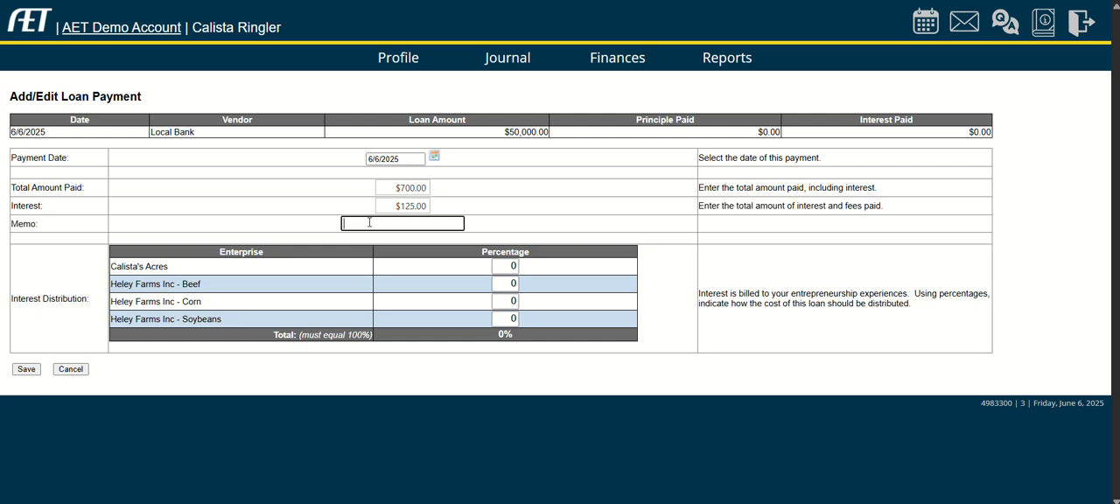
{"action": "type", "text": "Jue"}
{"action": "type", "text": "e payment"}
Distribute all of the payment's interest to the Calista's Acres enterprise and save the payment.
{"action": "left_click_drag", "start_coordinate": [700, 294], "coordinate": [893, 308]}
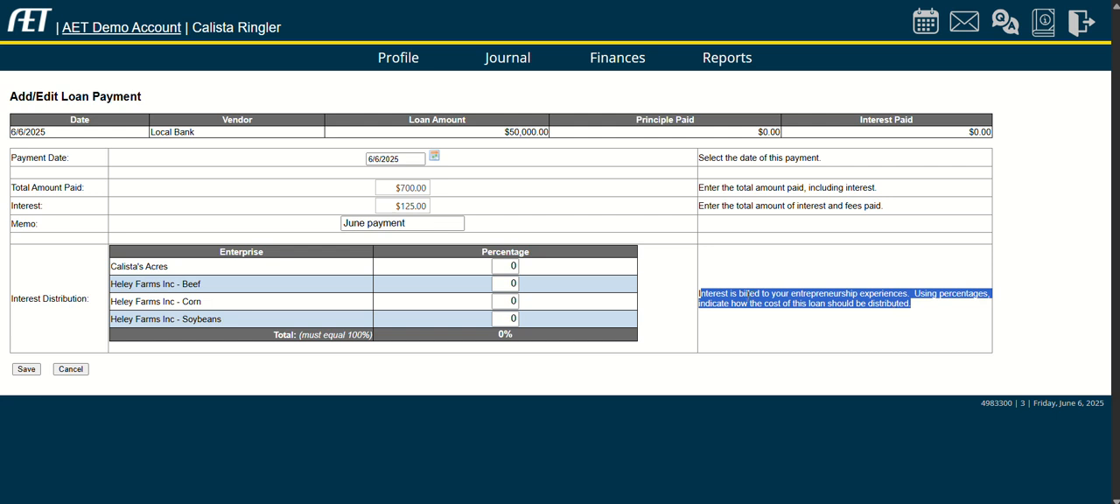
{"action": "left_click", "coordinate": [699, 294]}
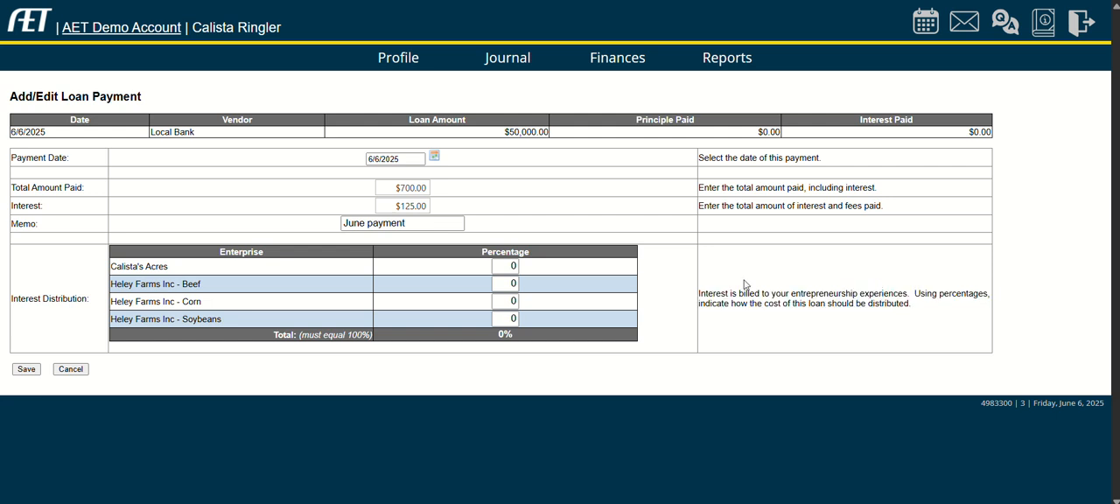
{"action": "left_click", "coordinate": [513, 267]}
{"action": "type", "text": "100"}
{"action": "left_click", "coordinate": [424, 365]}
{"action": "left_click", "coordinate": [26, 369]}
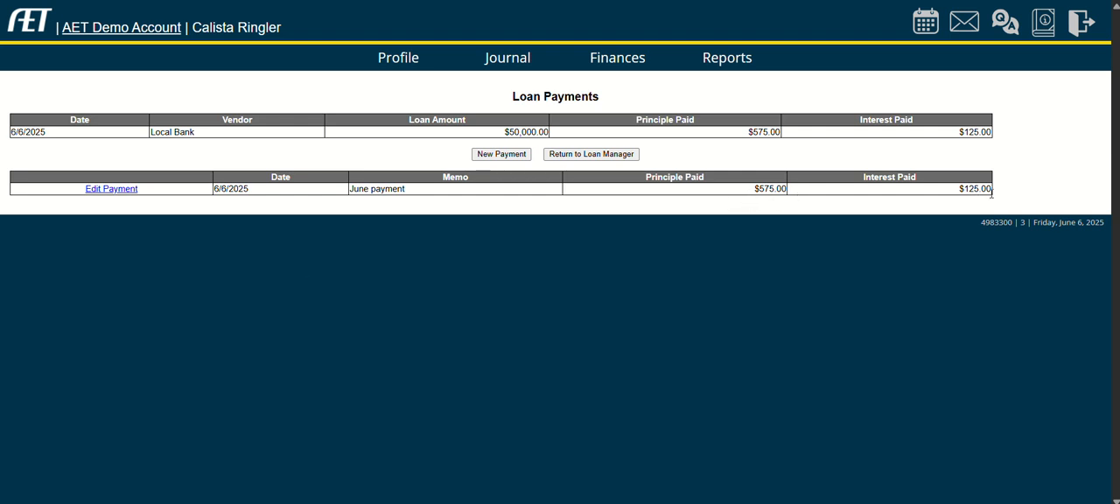
Review the fully paid and in-progress loans in the Loan Manager and return to the finances overview.
{"action": "left_click", "coordinate": [575, 157]}
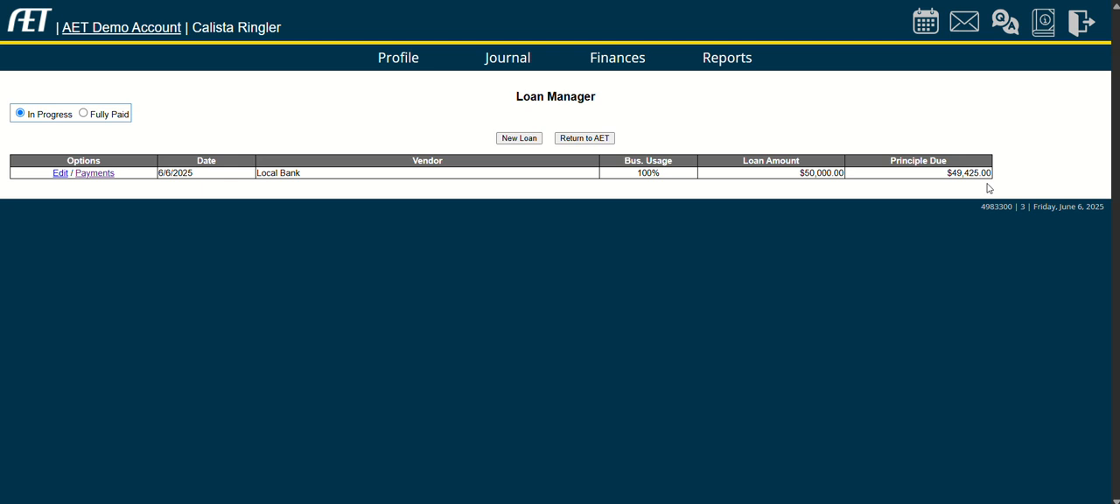
{"action": "left_click", "coordinate": [84, 113]}
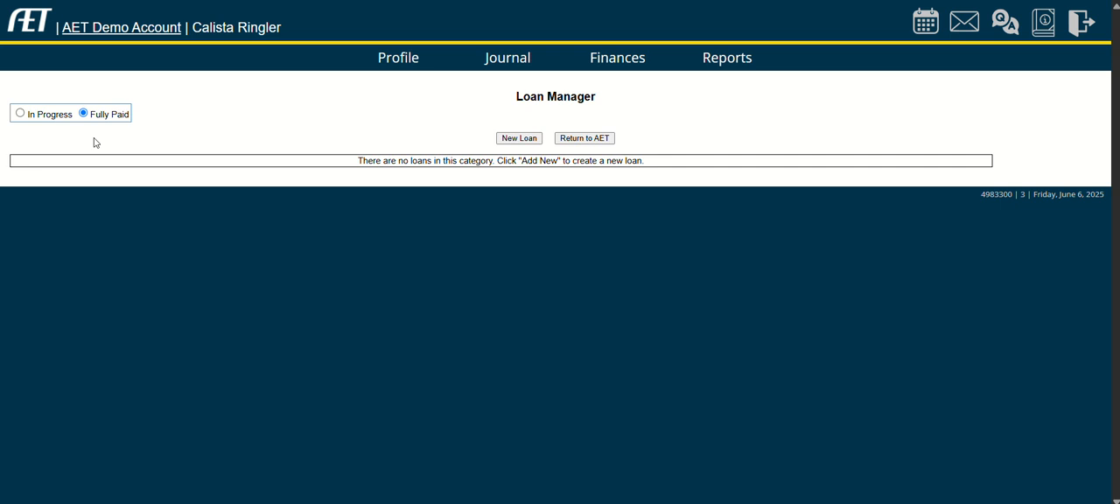
{"action": "left_click", "coordinate": [49, 115]}
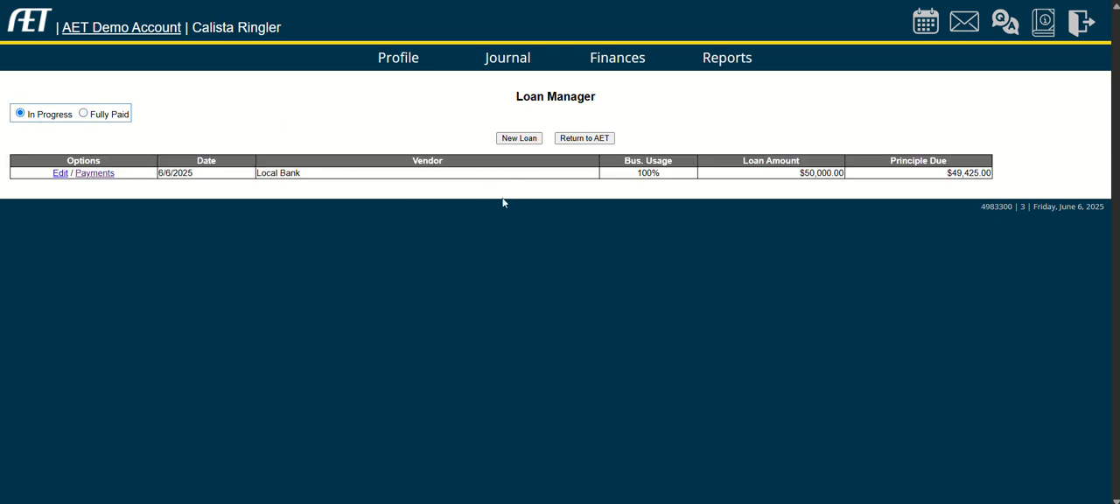
{"action": "left_click", "coordinate": [625, 58]}
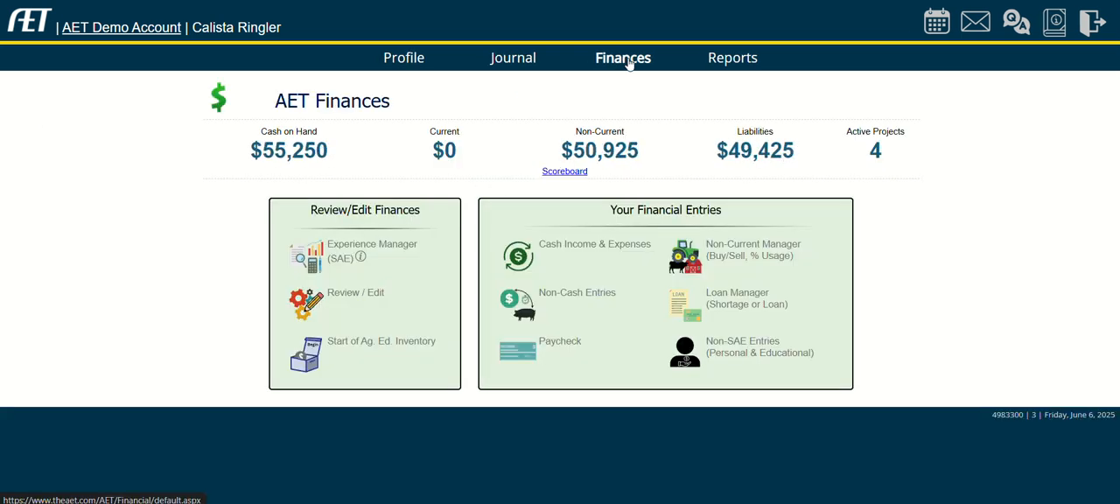